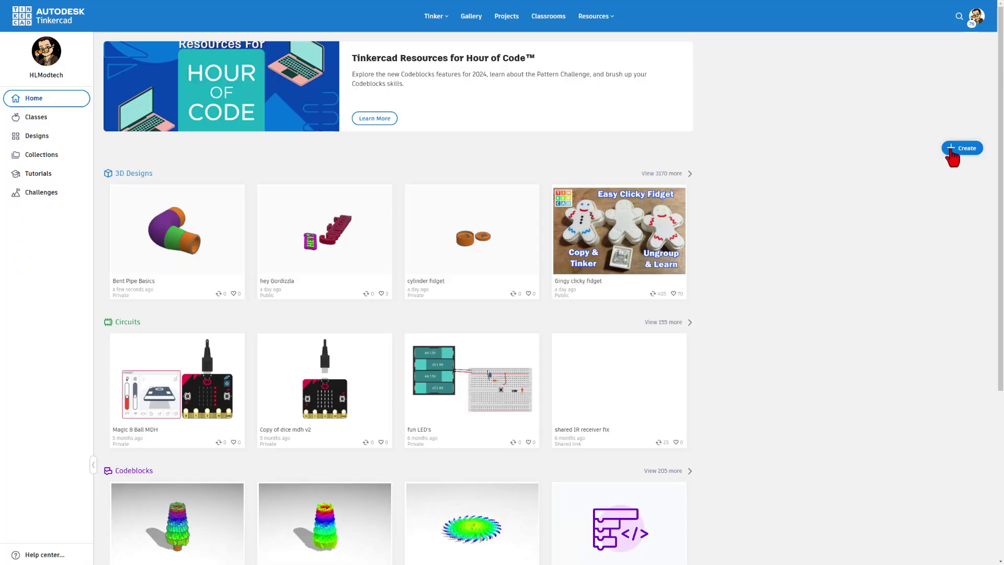
Step: Open and close the Create menu, then open the Bent Pipe Basics design
left_click(951, 148)
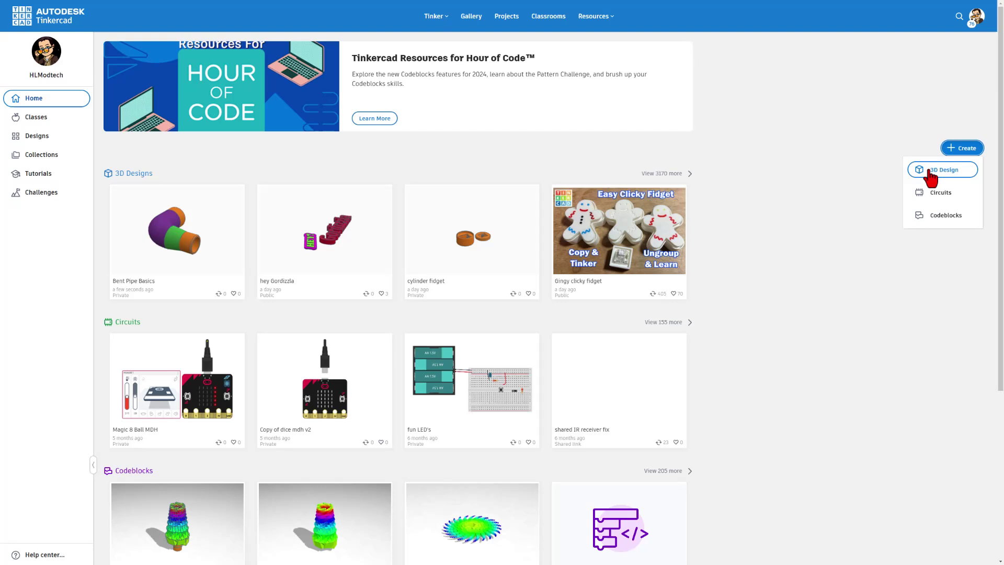
left_click(848, 159)
mouse_move(128, 202)
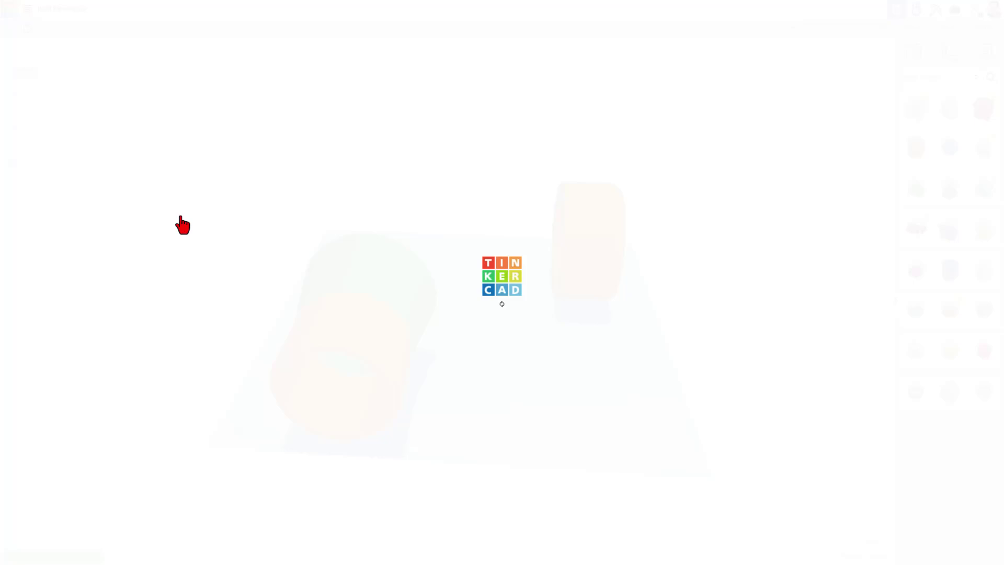
Step: Ungroup the orange sleeve on the pipe's right end into separate rings
right_click_drag(541, 354, 371, 315)
right_click_drag(516, 351, 495, 346)
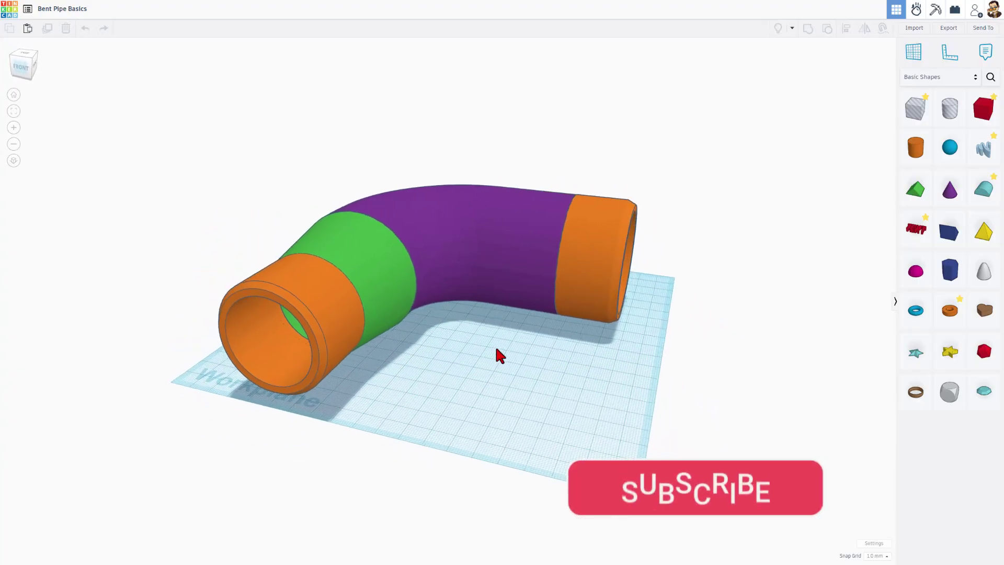
left_click(482, 224)
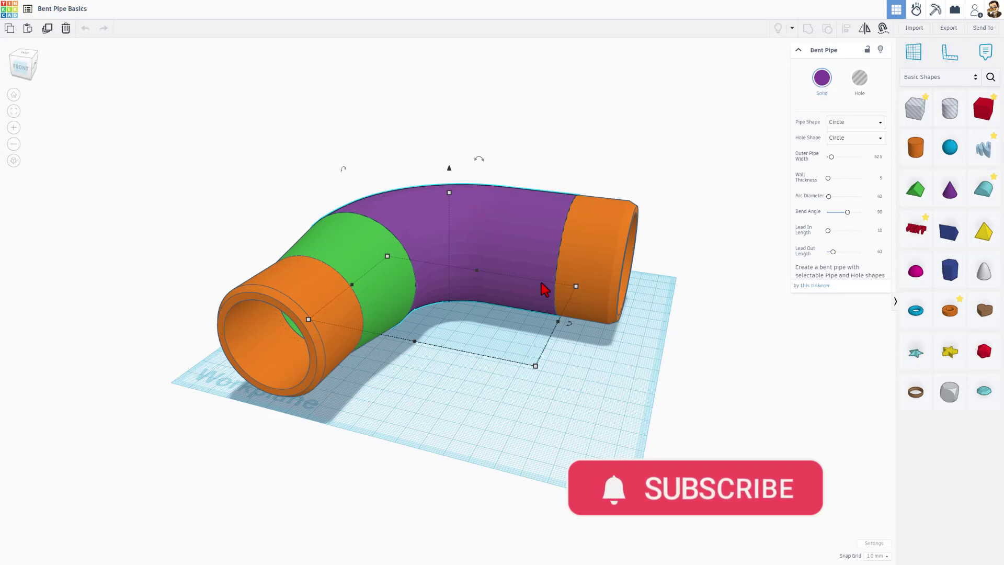
left_click(595, 262)
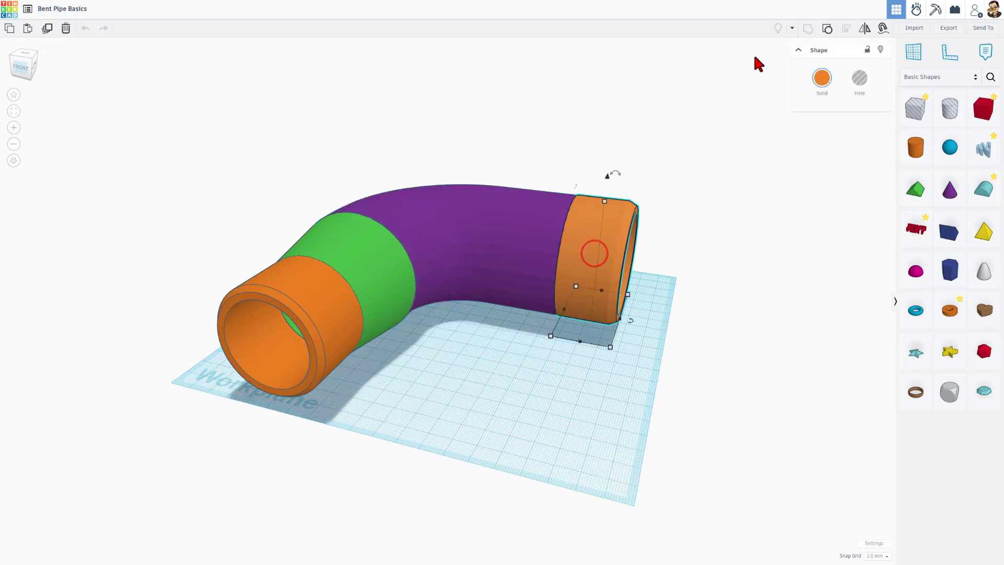
left_click(827, 28)
left_click(613, 410)
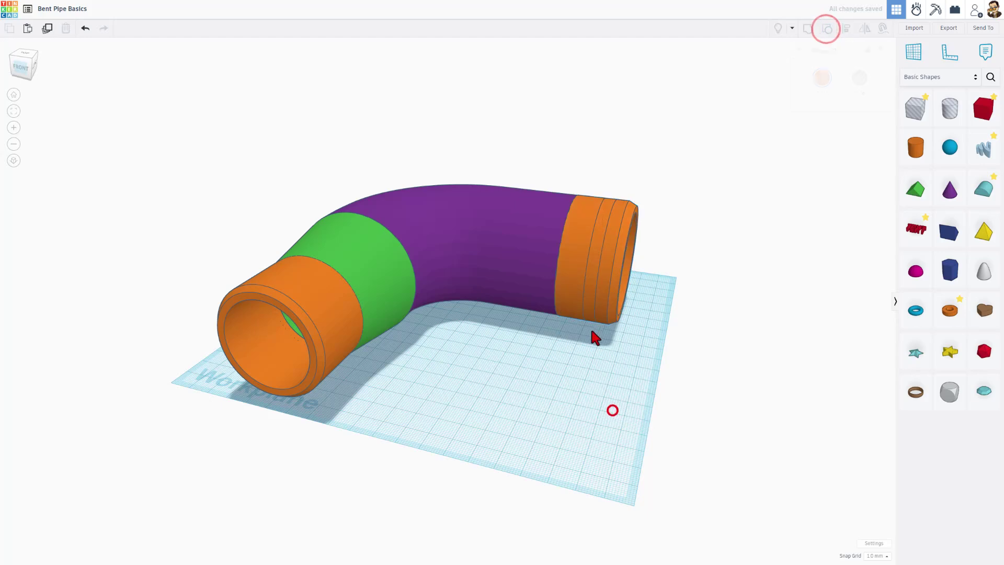
left_click(576, 282)
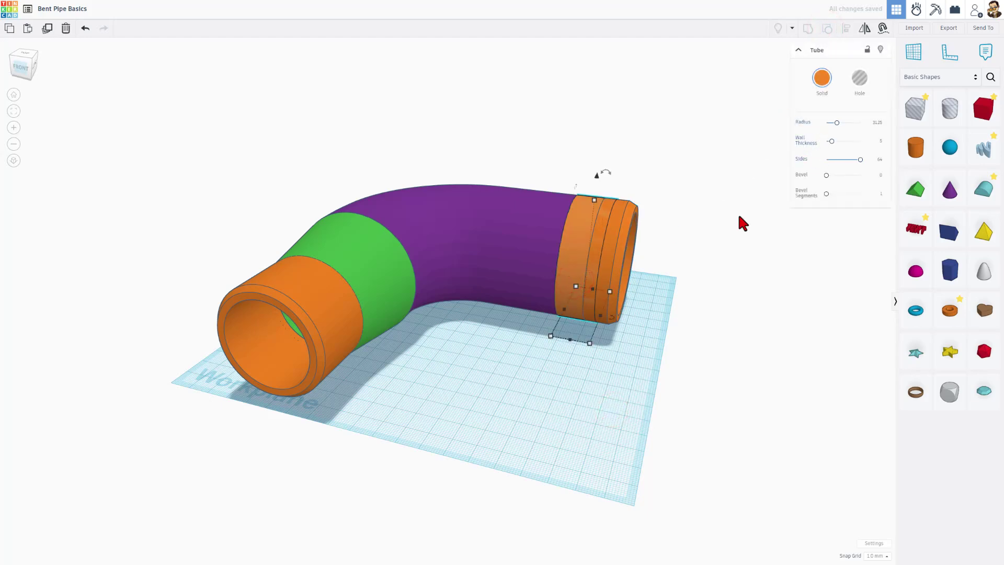
left_click(491, 478)
Step: Ungroup the left green-and-orange section, then box-select all six connector shapes
left_click(384, 276)
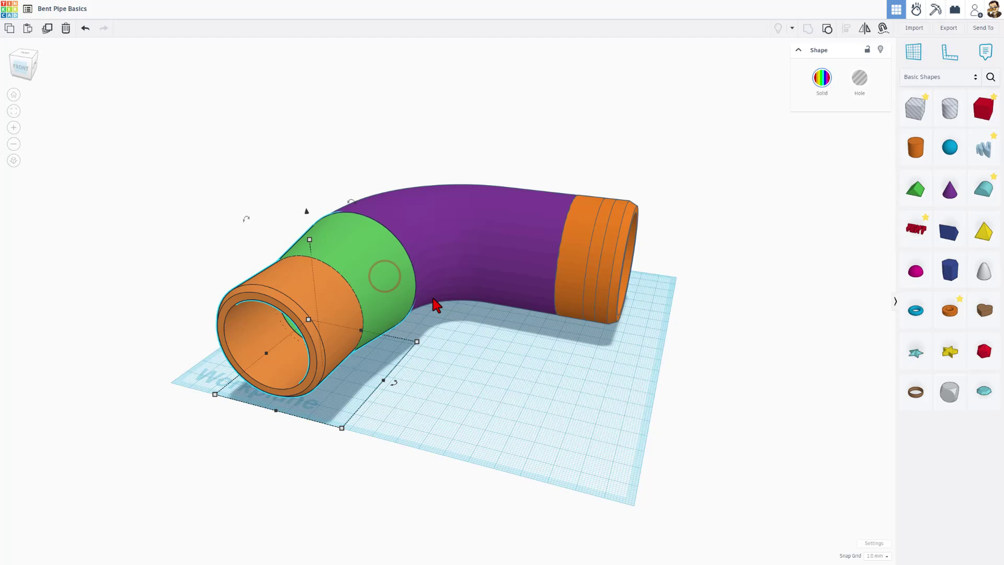
left_click(827, 27)
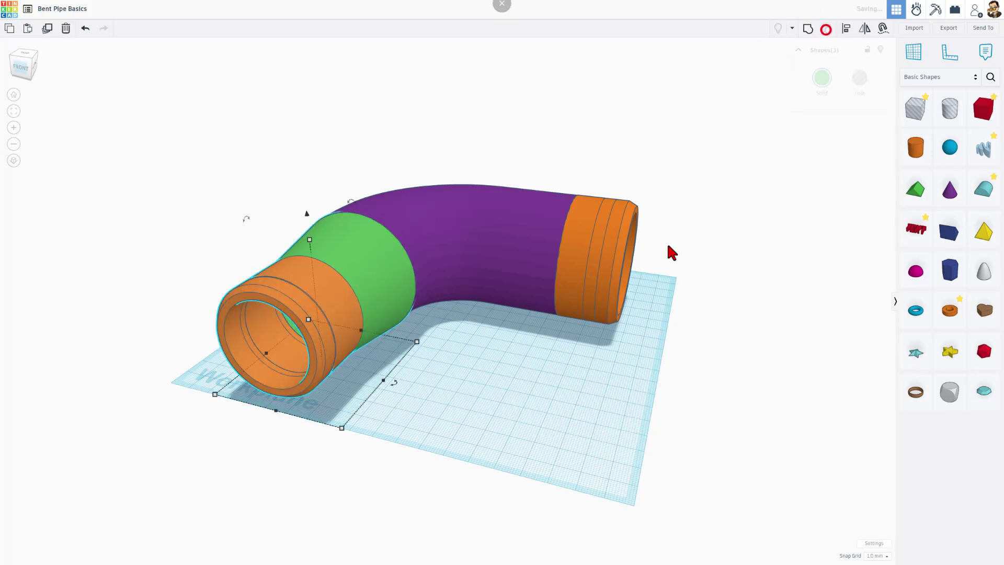
left_click(607, 359)
left_click(397, 284)
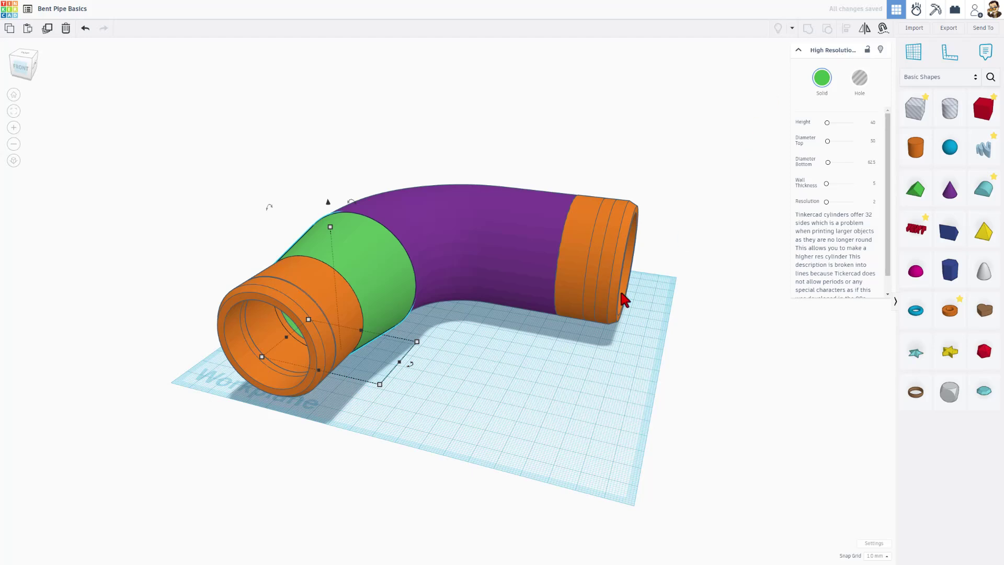
left_click(493, 370)
right_click_drag(494, 369, 502, 397)
left_click_drag(254, 120, 598, 370)
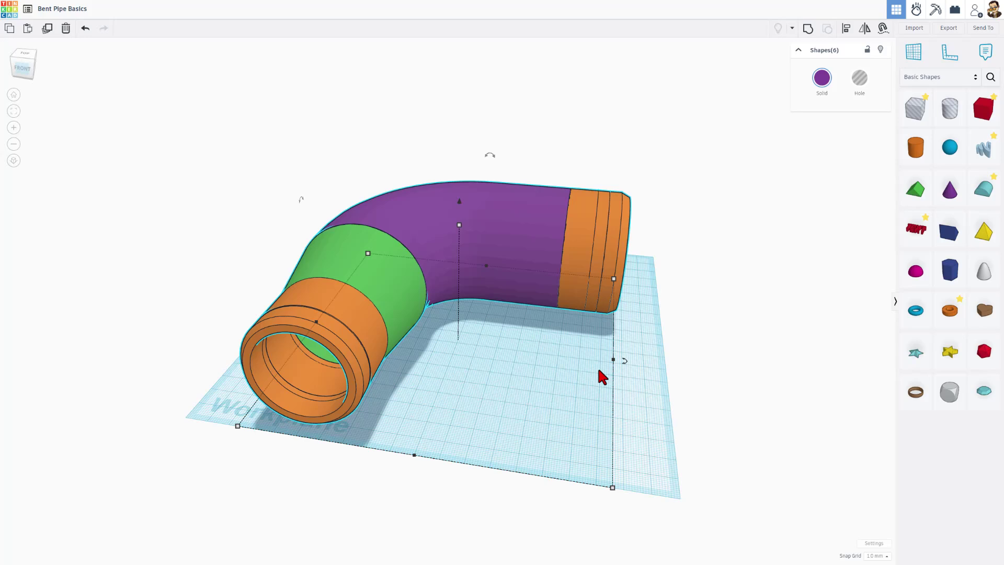
Step: Delete all six connector shapes and resize the workplane to 400 × 400 mm
key("Delete")
right_click_drag(596, 416, 632, 433)
left_click(874, 544)
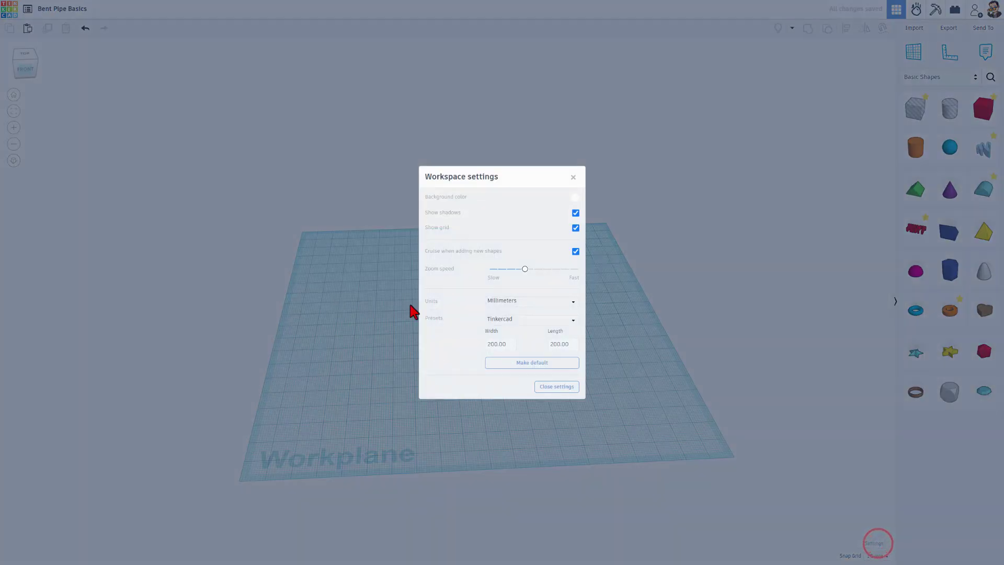
left_click(504, 344)
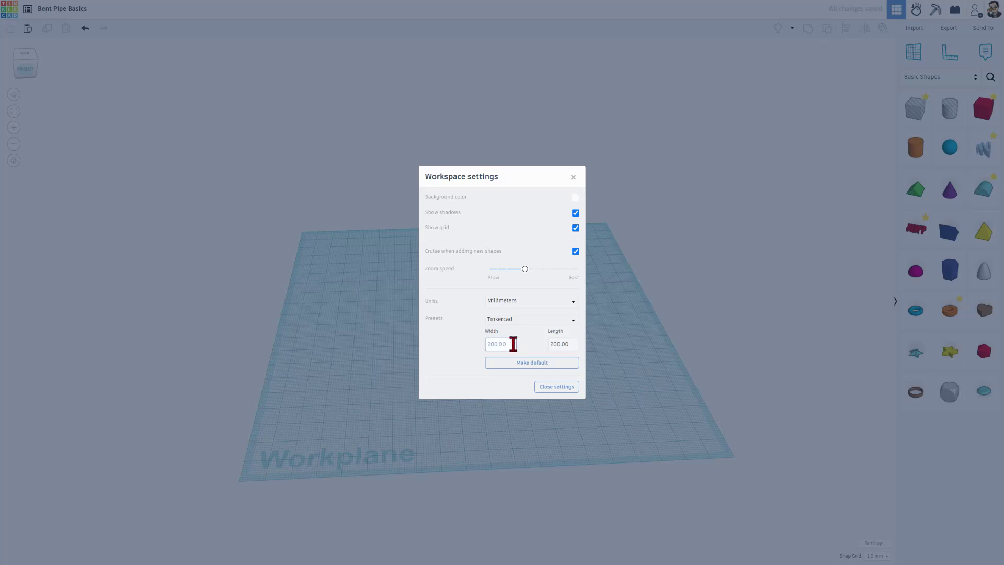
type("40")
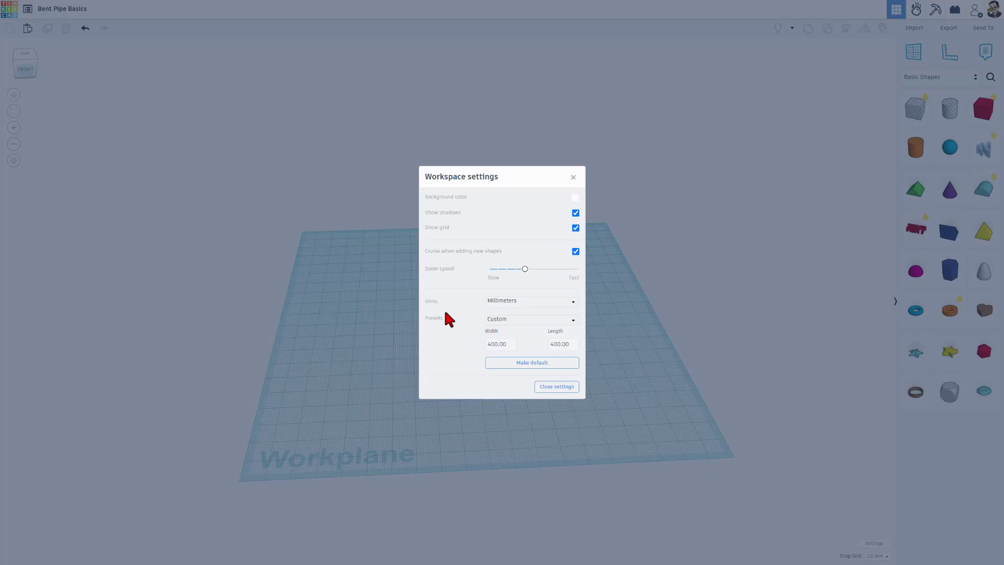
left_click(340, 359)
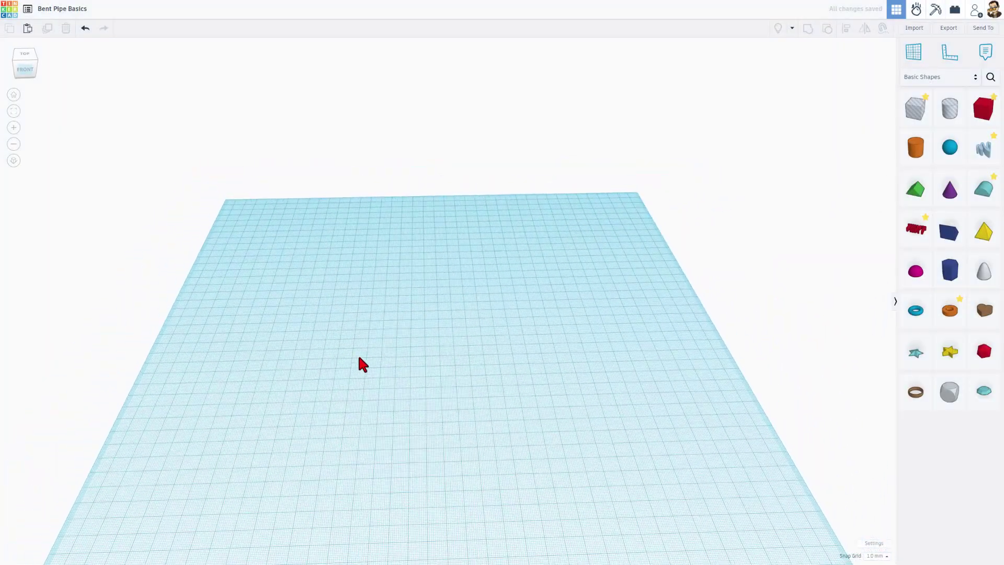
Step: Search shapes for 'bent' and drop a Bent Pipe near the workplane centre
mouse_move(450, 332)
right_mouse_down()
mouse_move(505, 340)
mouse_move(448, 345)
right_mouse_up()
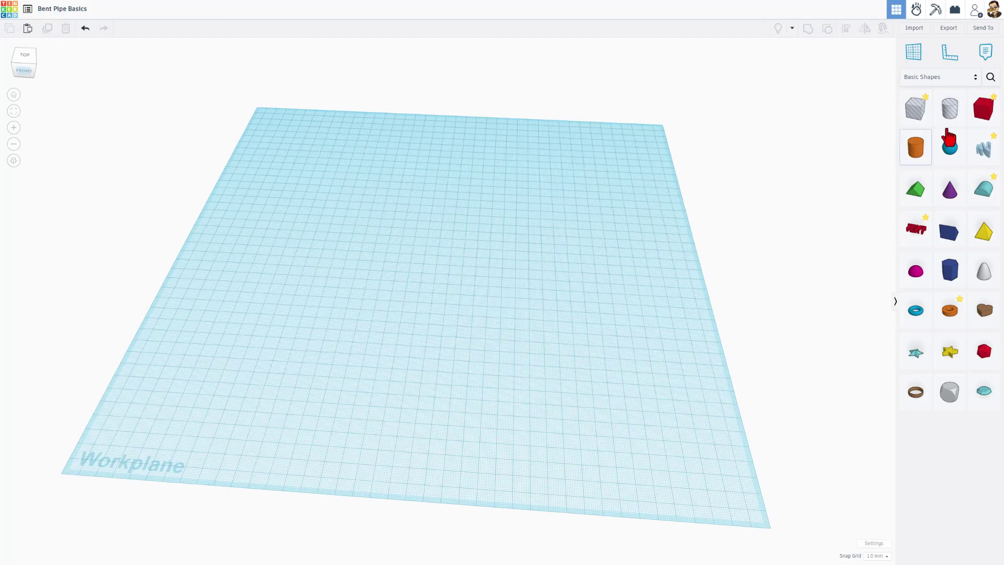
left_click(988, 78)
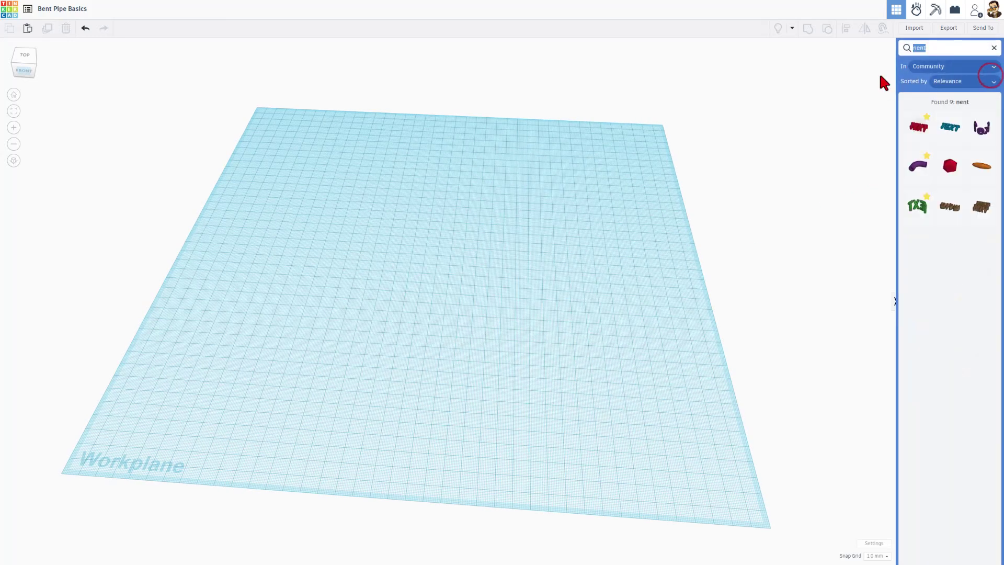
type("bent")
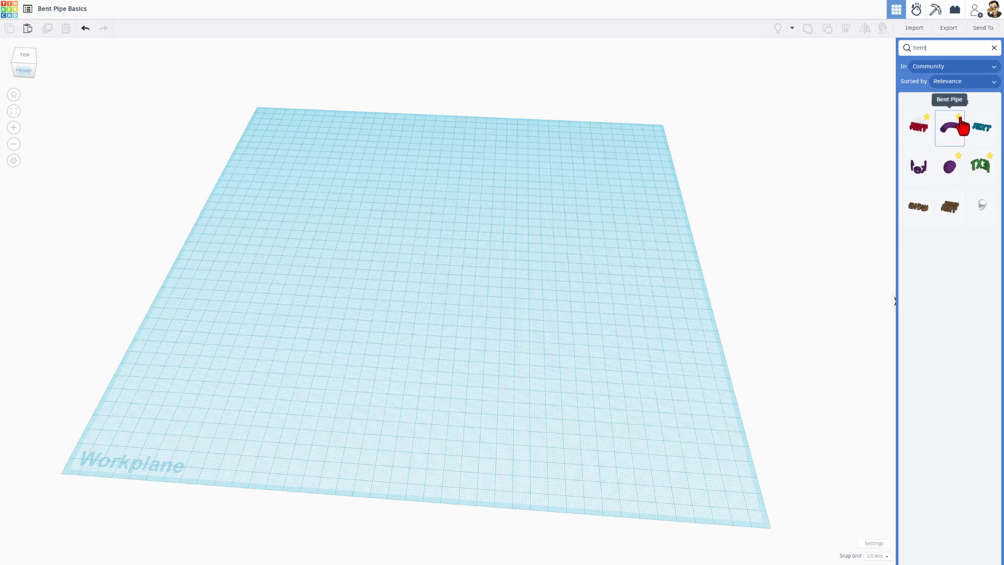
left_click(950, 135)
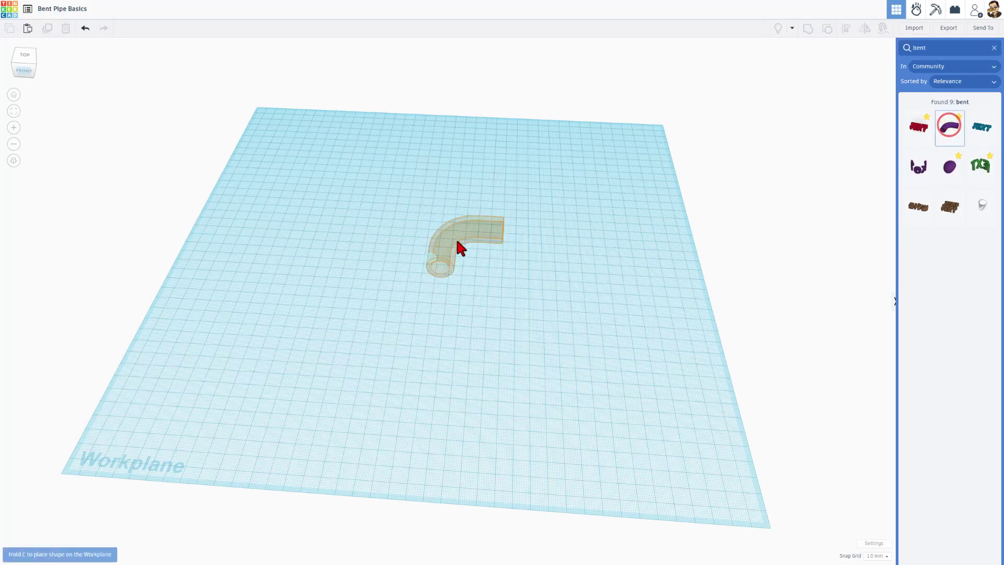
left_click(376, 213)
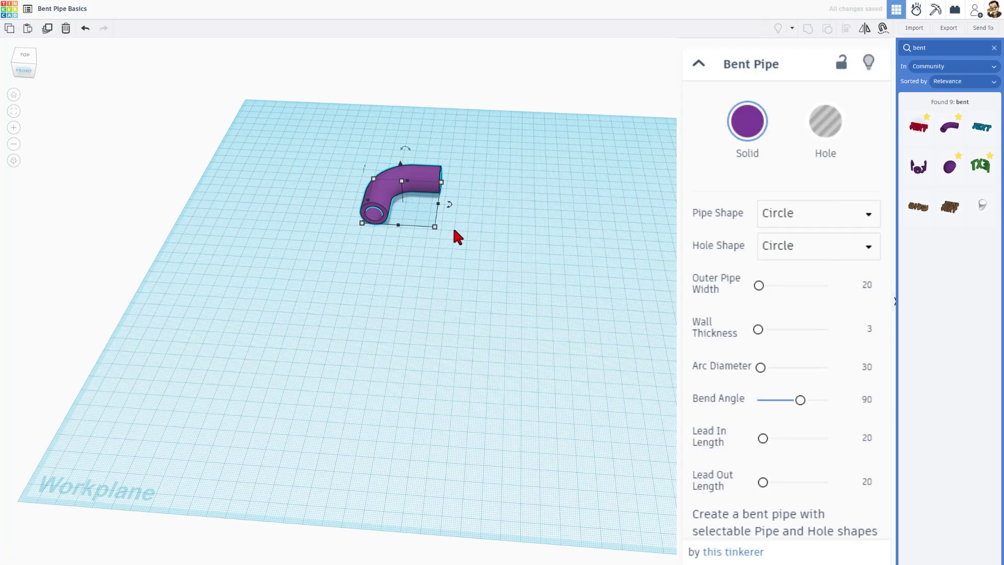
Step: Give the bent pipe a wall thickness of 5 and an outer width of 135
right_click_drag(554, 238, 484, 206)
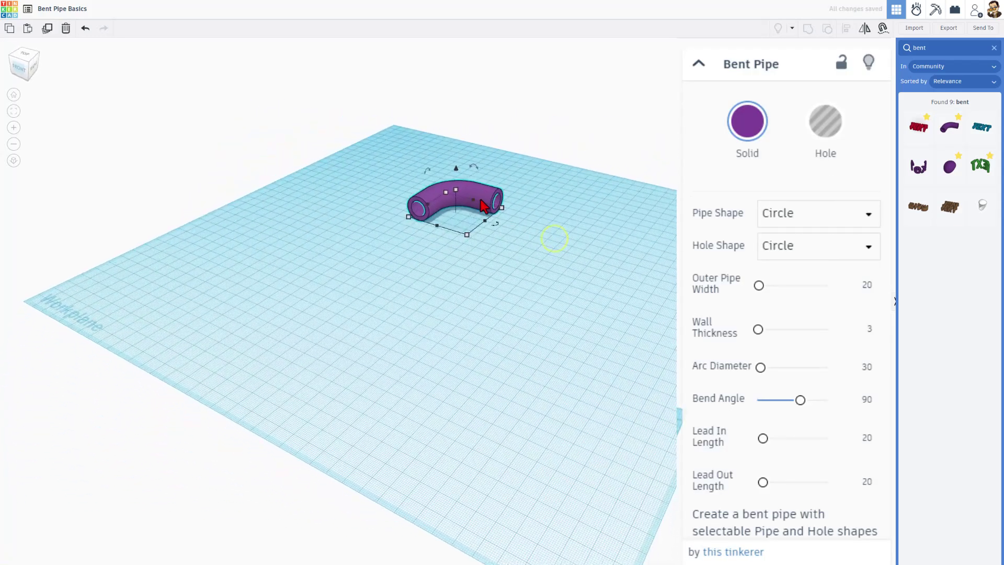
left_click(871, 330)
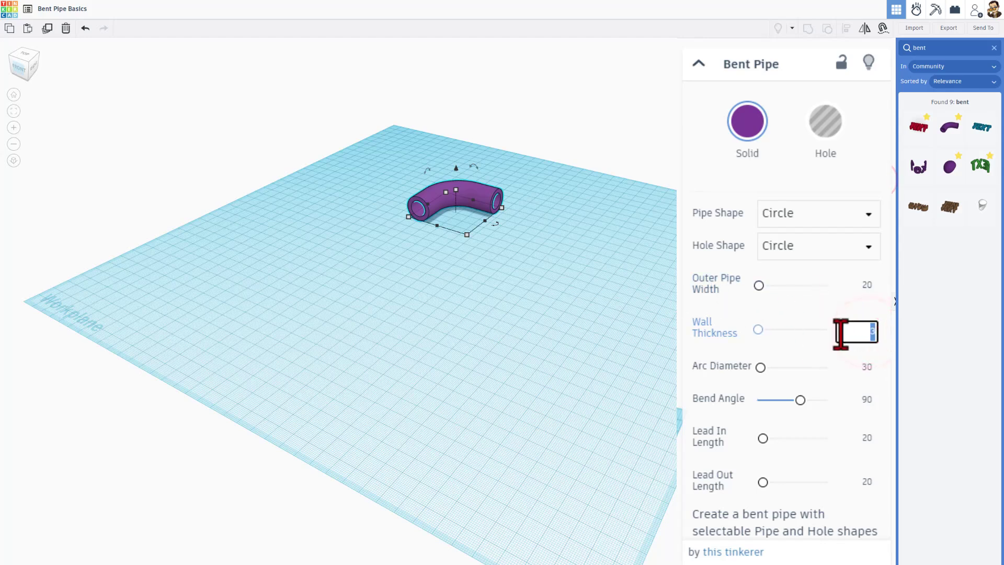
type("5")
key("Return")
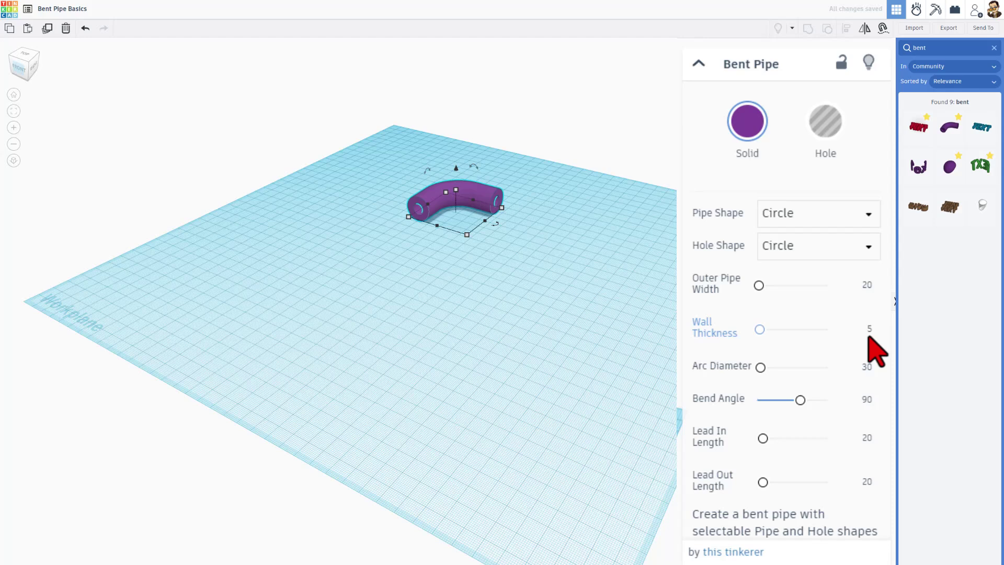
left_click(868, 283)
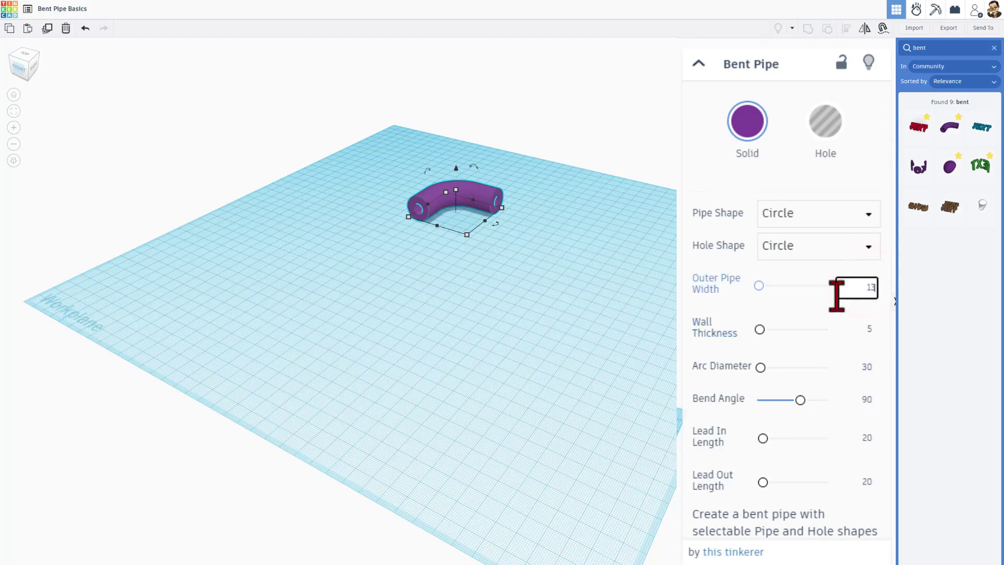
type("135")
key("Return")
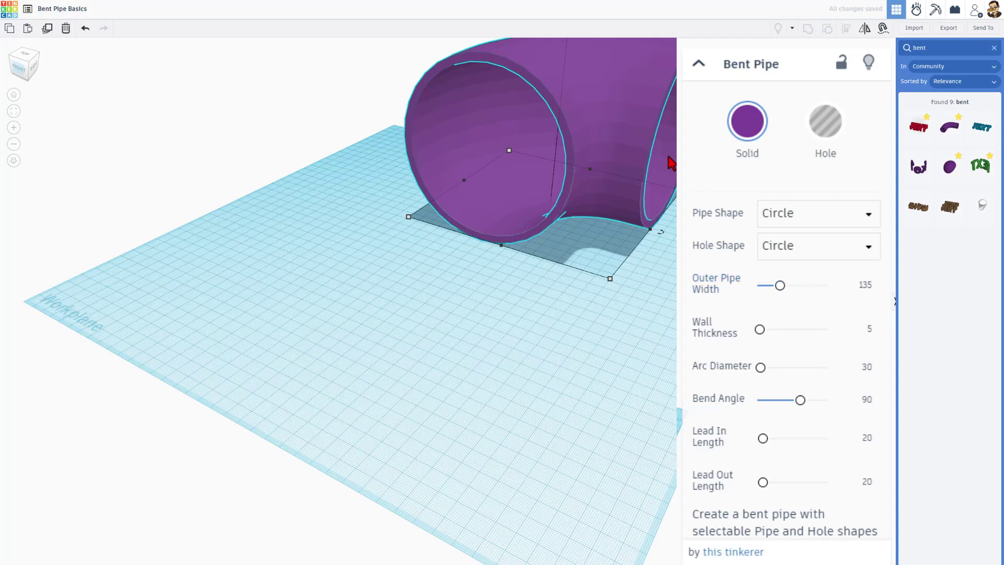
Step: Move the bent pipe left on the workplane and inspect it from a lower angle
left_click(598, 178)
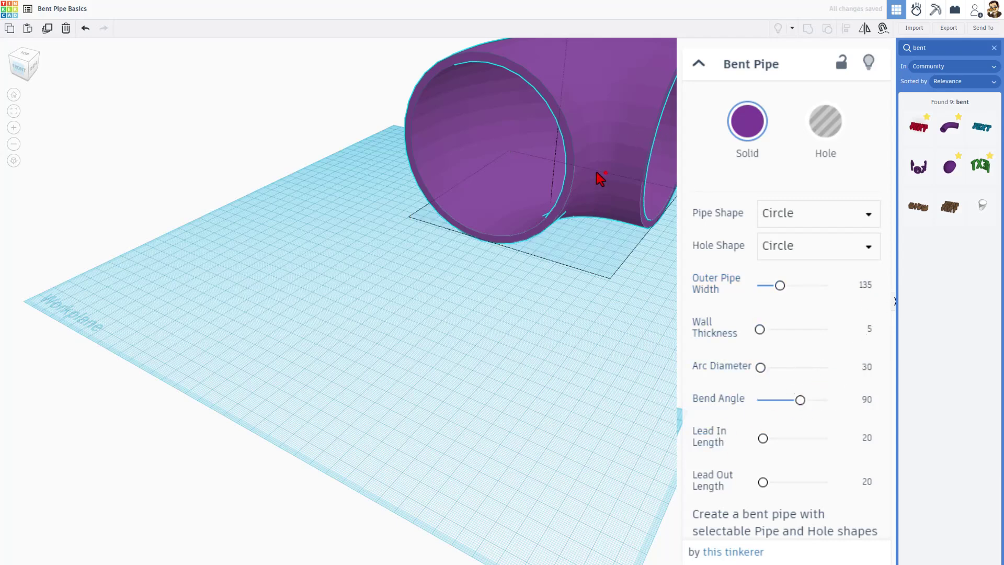
left_click_drag(600, 178, 518, 187)
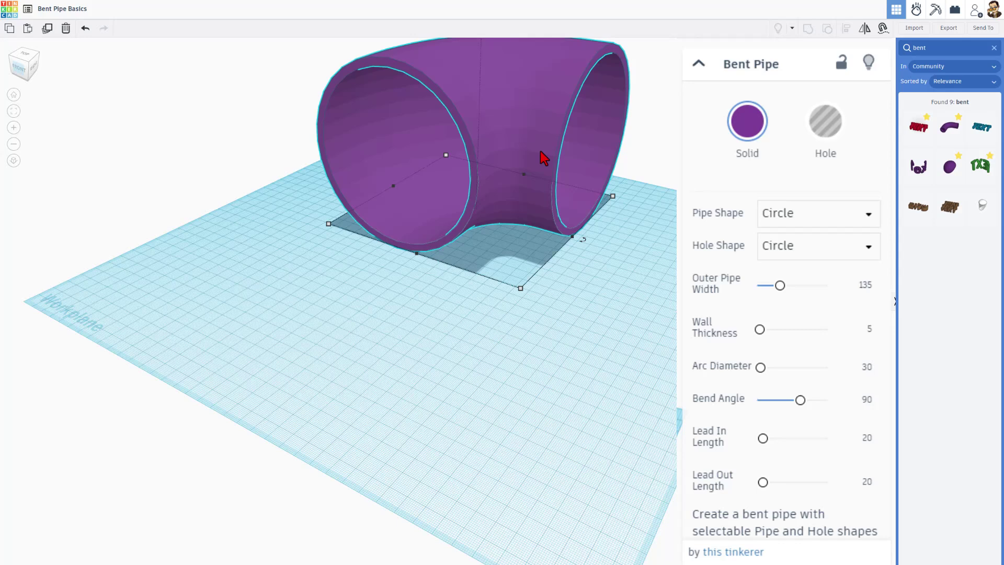
right_click_drag(533, 271, 713, 538)
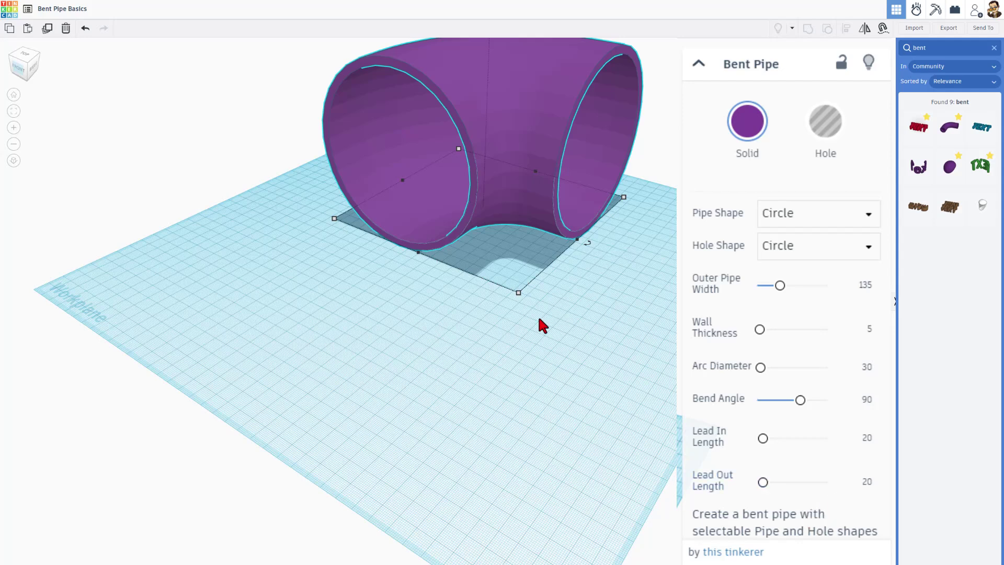
mouse_move(539, 324)
right_mouse_down()
mouse_move(502, 304)
mouse_move(545, 328)
right_mouse_up()
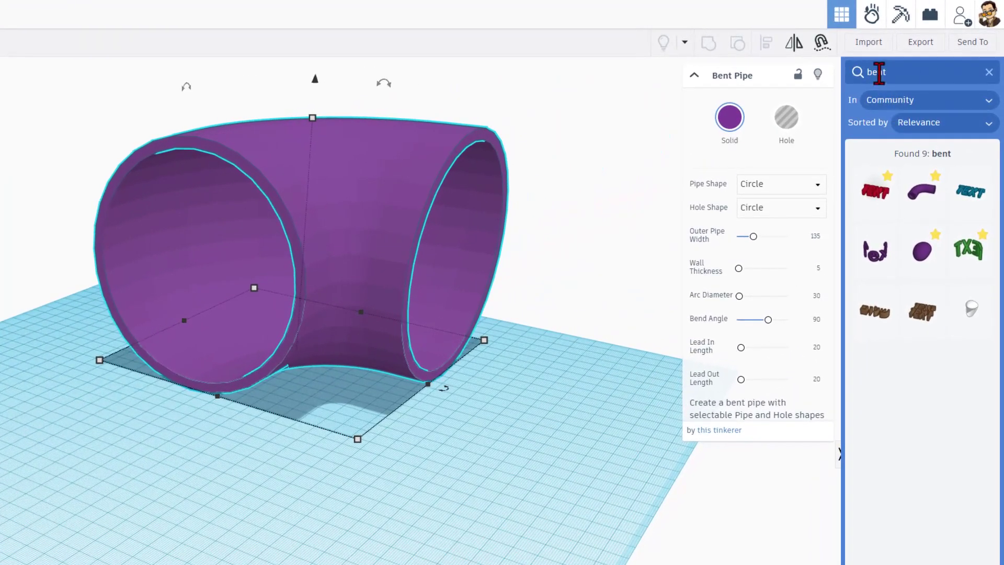
Step: Search shapes for 'high' and drop the green High Resolution cone onto the pipe
left_click(860, 74)
key("ctrl+a")
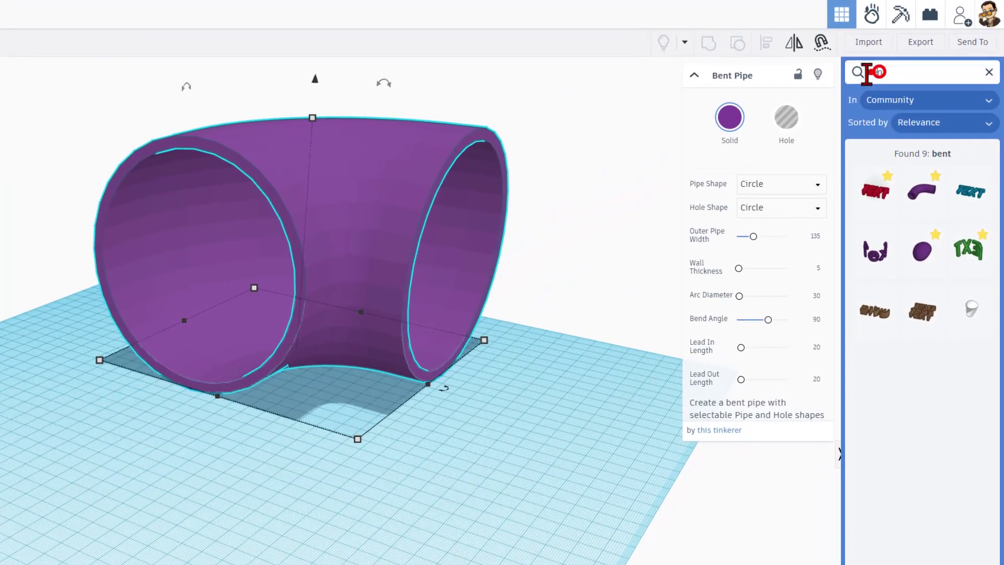
key("BackSpace")
type("hig")
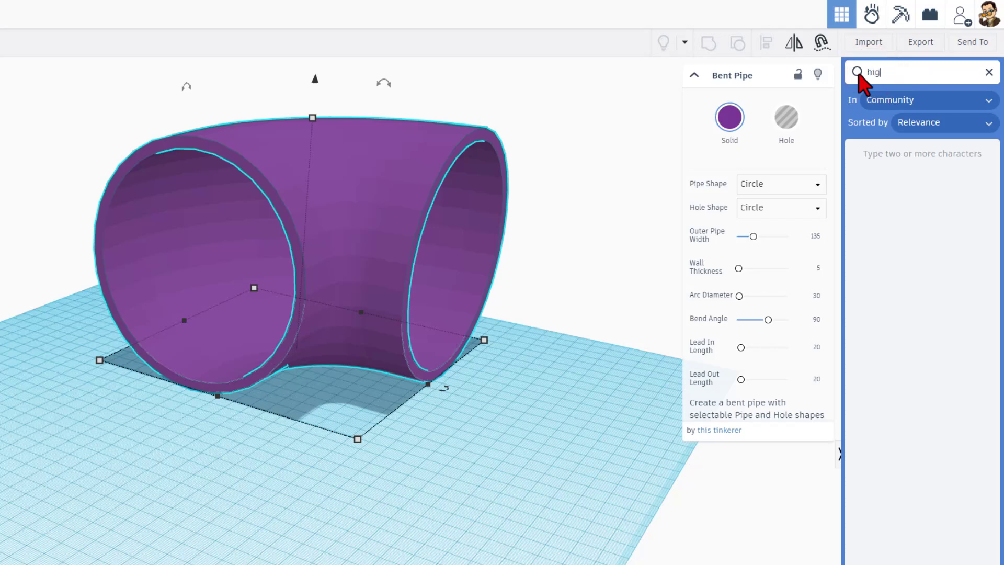
type("h")
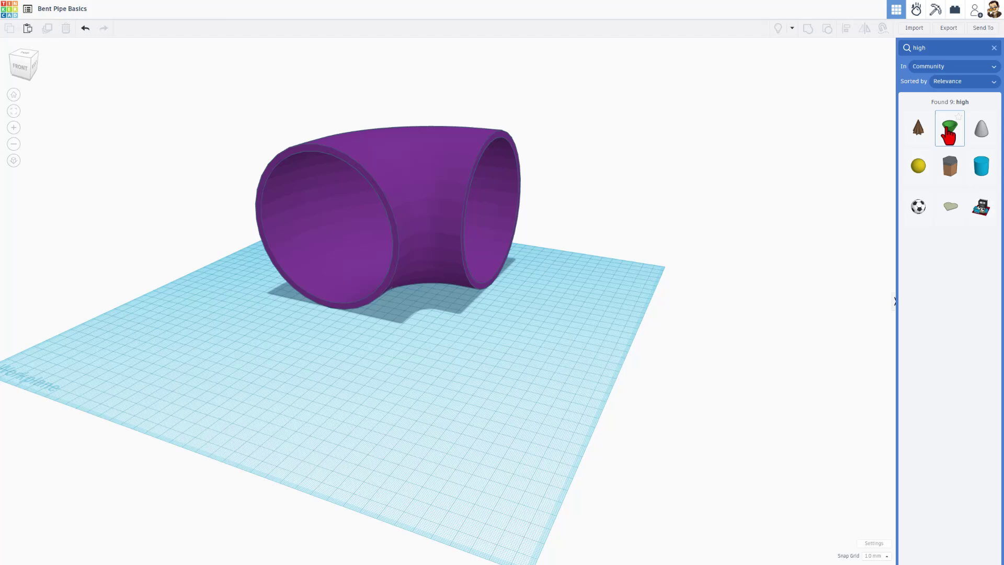
left_click_drag(948, 135, 398, 246)
left_click(435, 348)
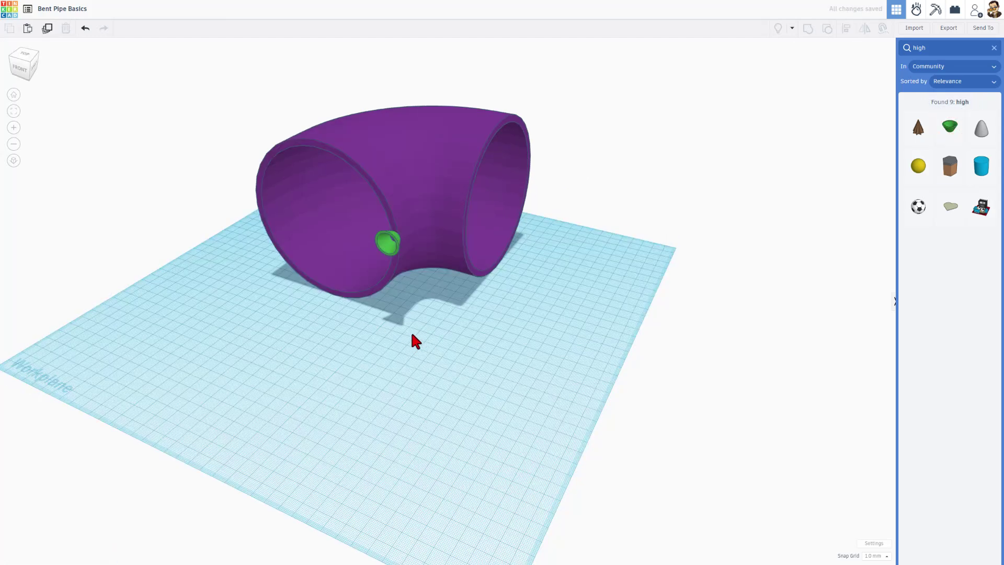
key("w")
left_click(411, 332)
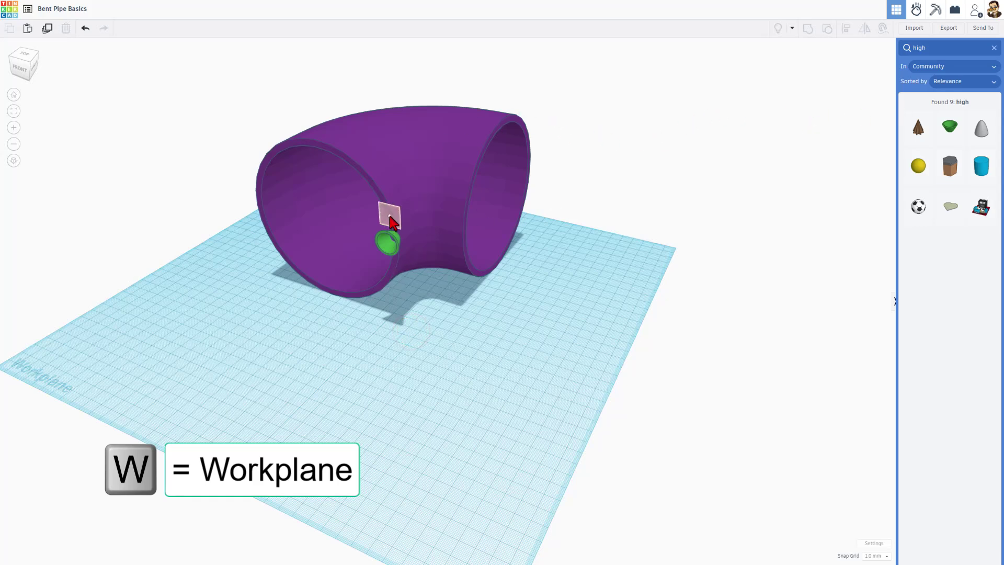
Step: Place a working plane on the pipe's inner surface and select the green cone
left_click(390, 215)
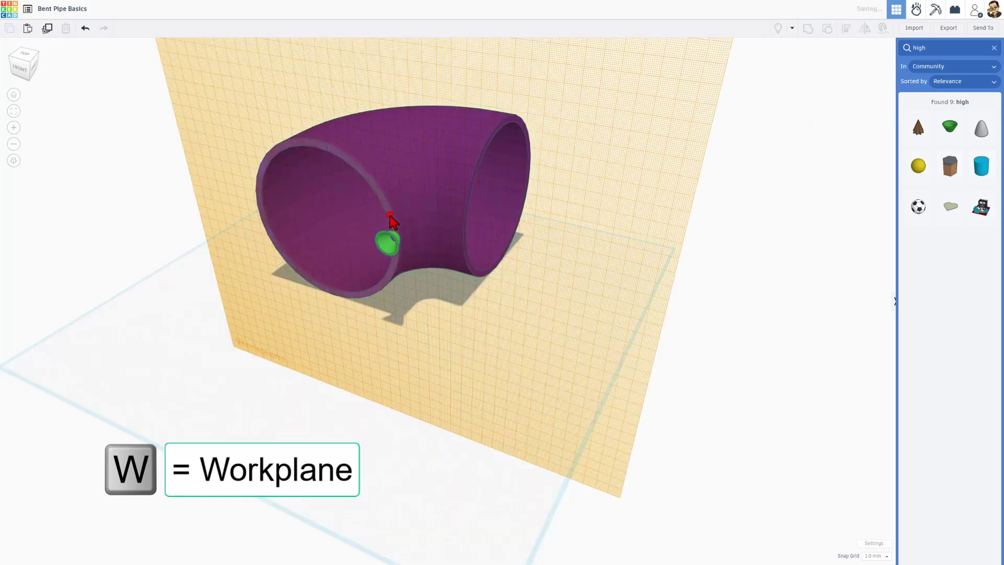
left_click(396, 243)
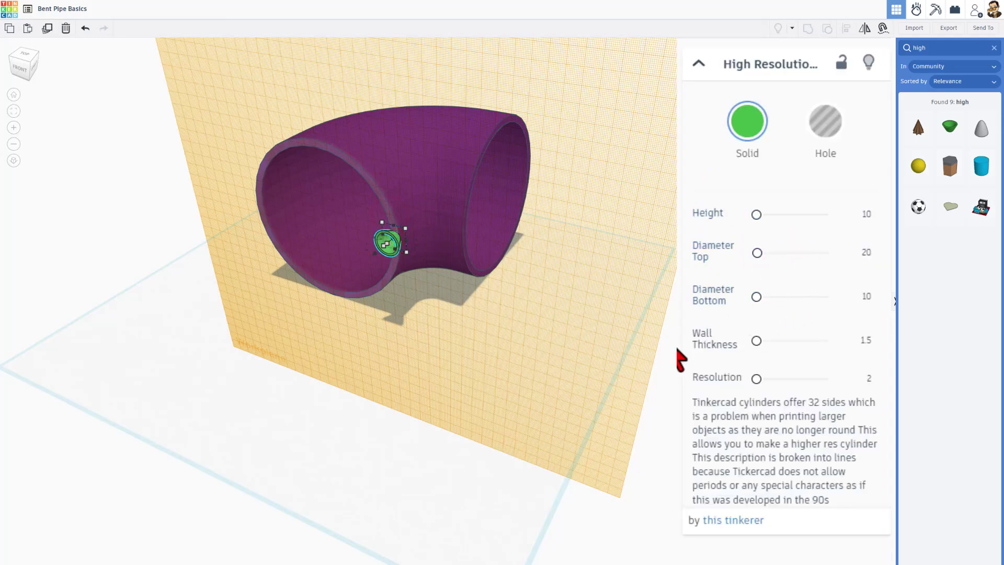
Step: Set the cone's Height to 40, Diameter Bottom to 135 and Wall Thickness to 5
left_click(866, 214)
type("40")
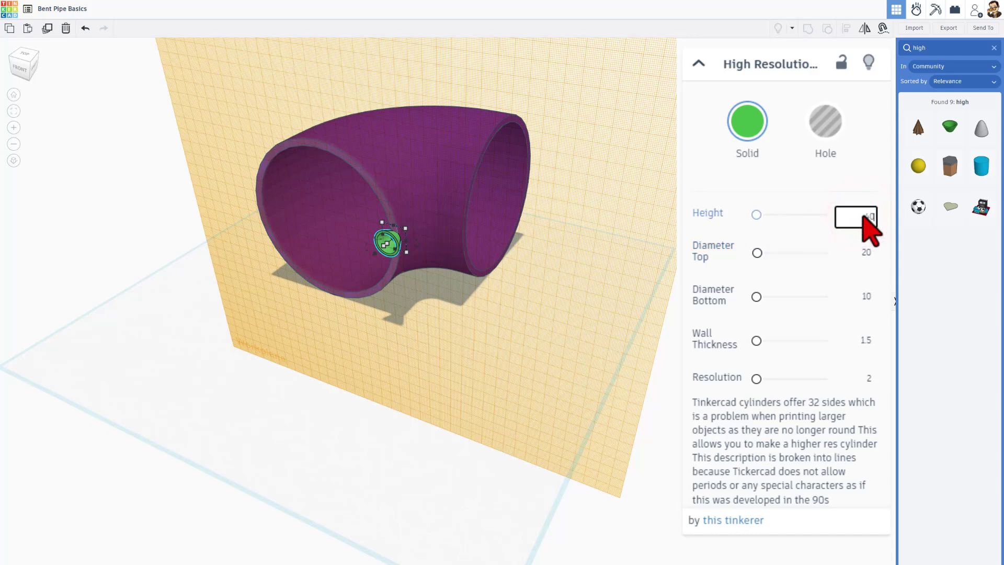
key("Return")
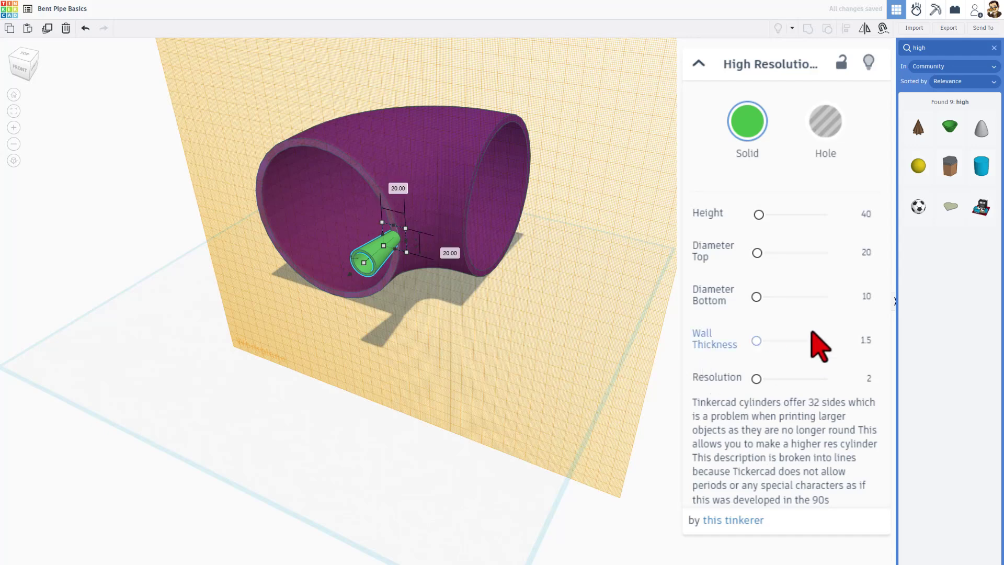
left_click(862, 302)
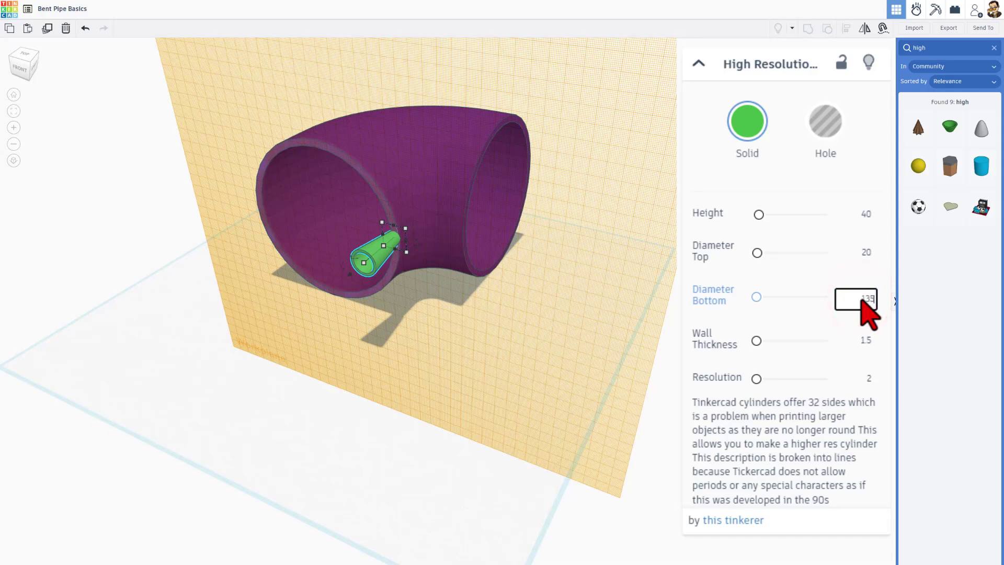
type("135")
key("Return")
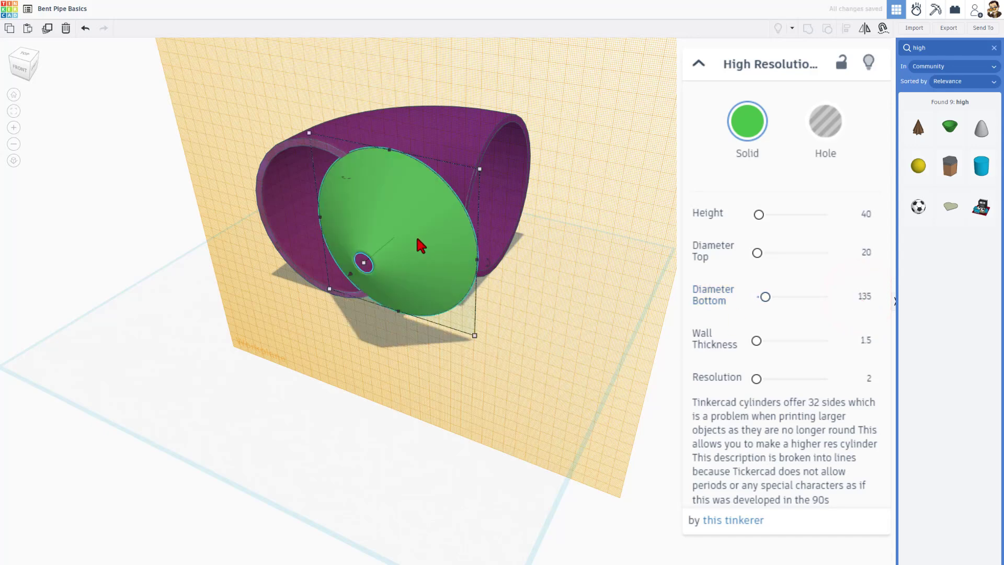
left_click(862, 343)
type("5")
key("Return")
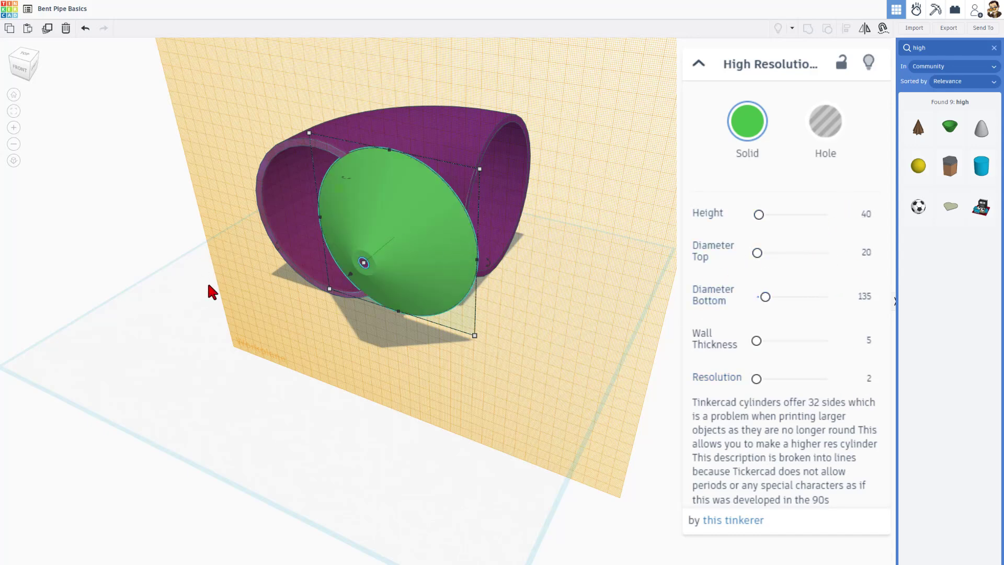
Step: Change the cone's Diameter Top to 100 and its Height to 45
left_click(861, 253)
type("10")
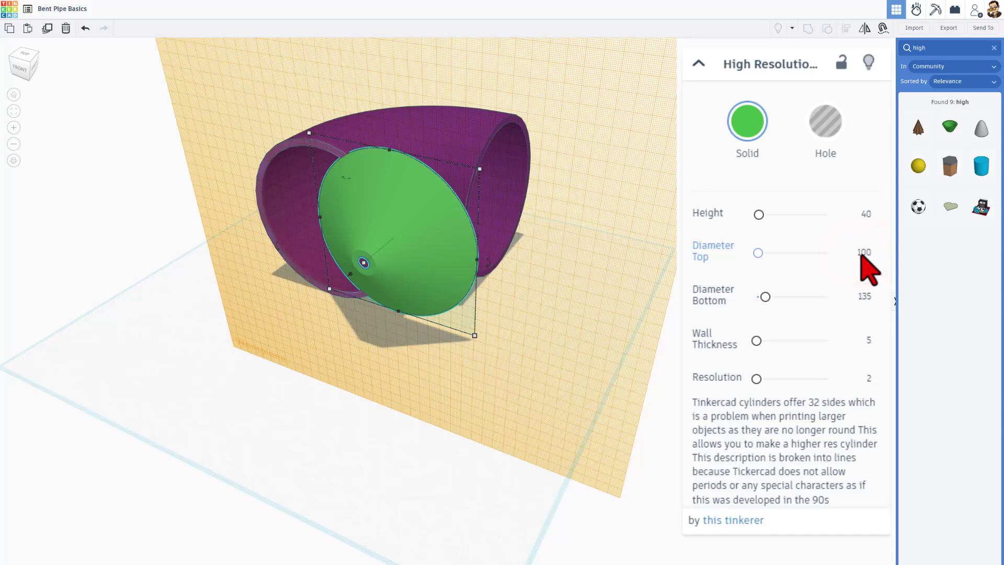
type("0")
key("Return")
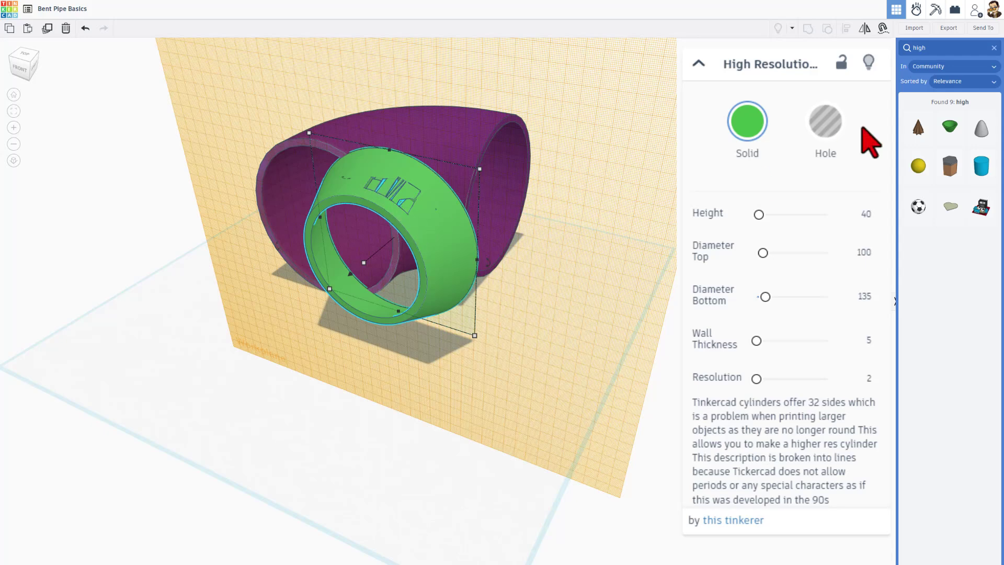
left_click(863, 215)
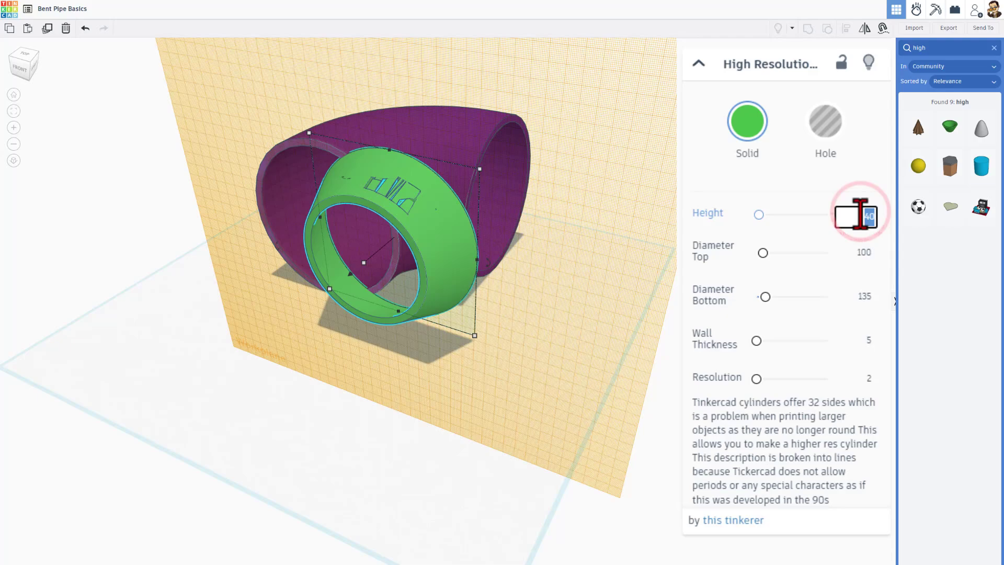
type("45")
key("Return")
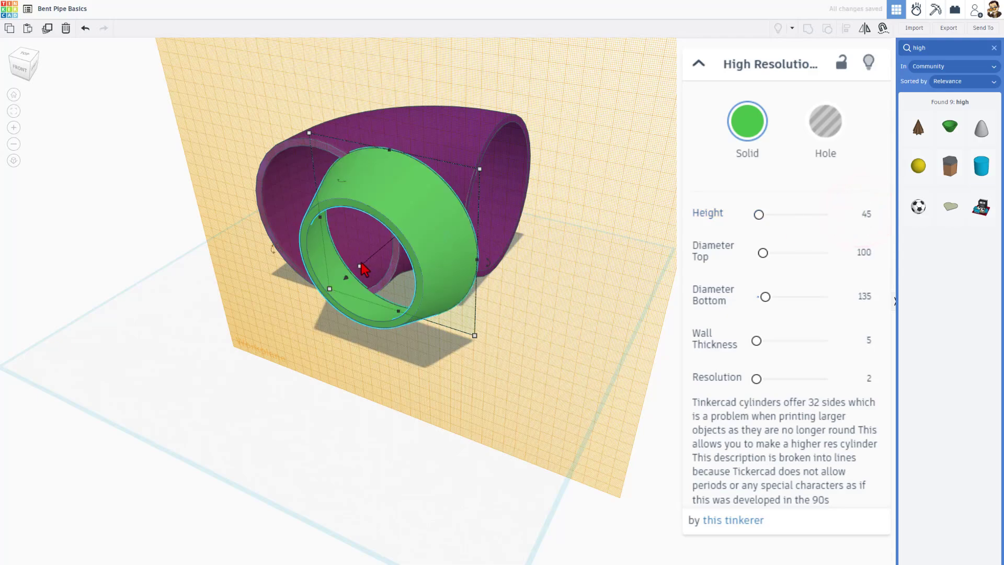
mouse_move(355, 262)
right_mouse_down()
mouse_move(442, 251)
mouse_move(340, 280)
mouse_move(400, 270)
right_mouse_up()
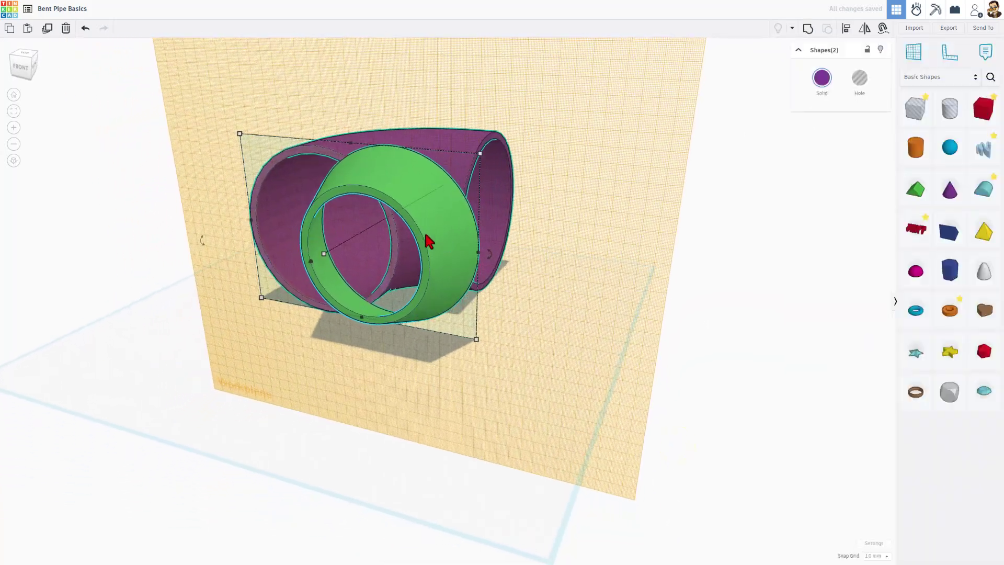
Step: Reset the working plane back to the ground grid
right_click_drag(429, 241, 375, 337)
key("w")
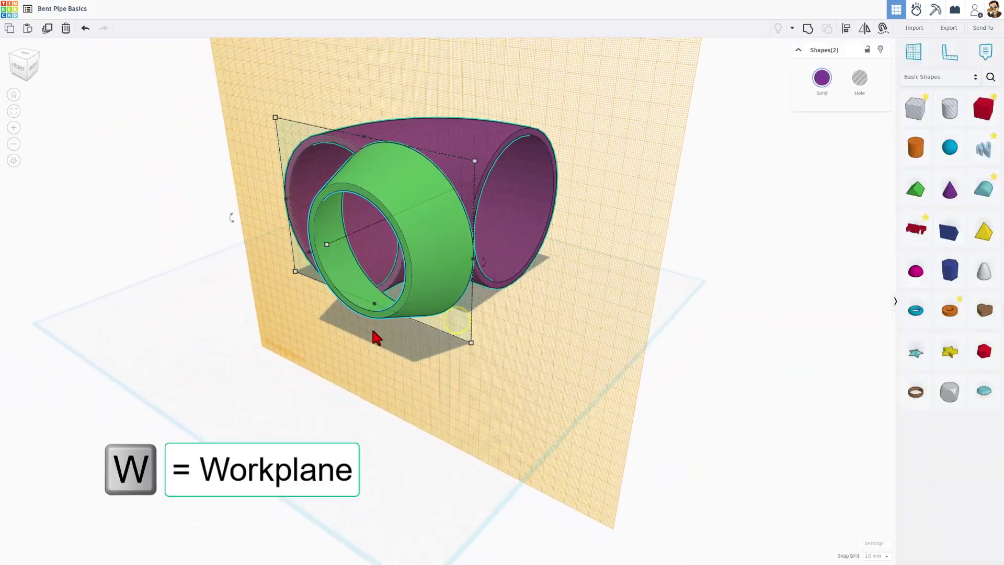
left_click(339, 355)
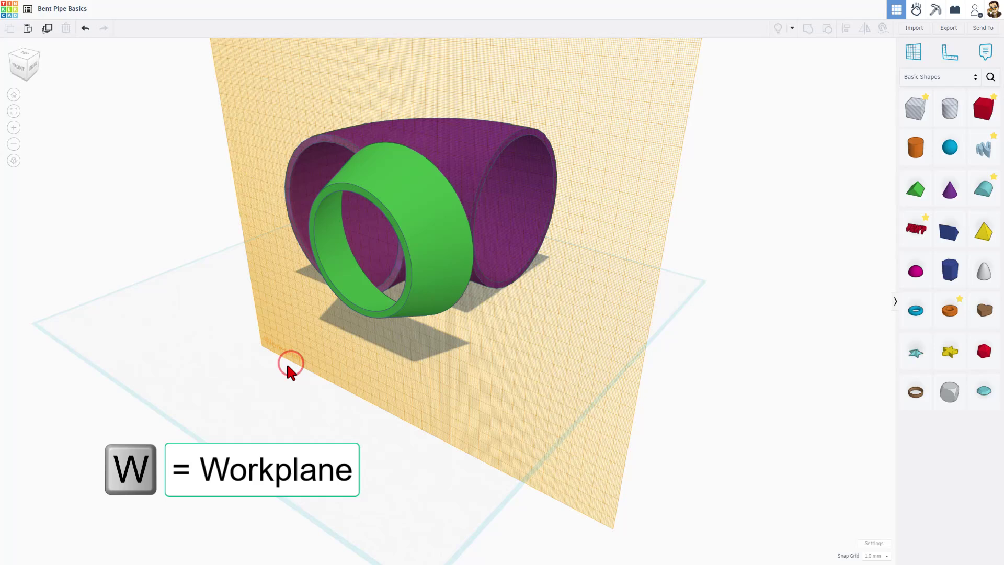
left_click(221, 312)
right_click_drag(220, 314, 323, 329)
Step: Align the green adapter flush with the purple pipe's left end
left_click_drag(144, 162, 348, 321)
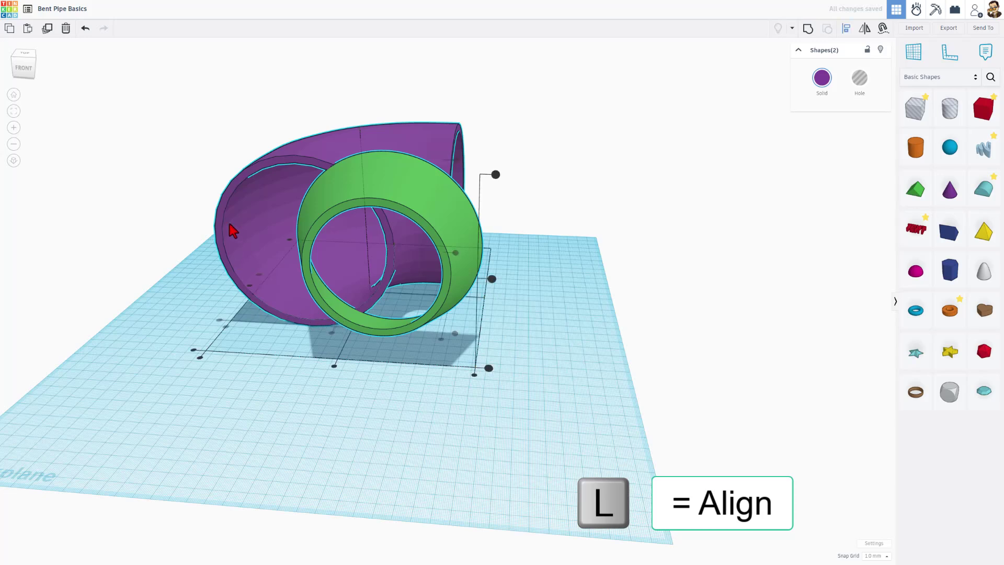
left_click_drag(229, 223, 234, 228)
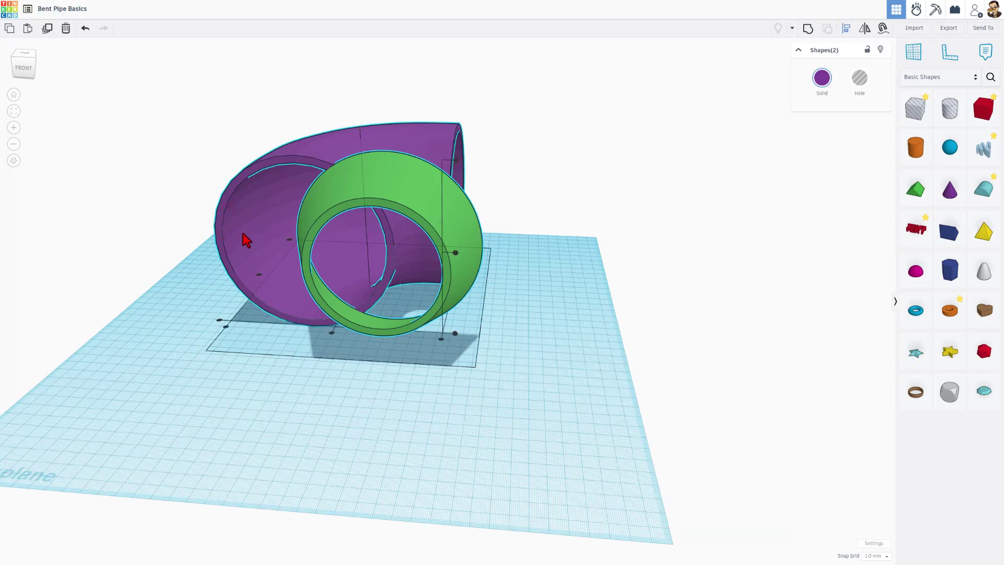
left_click(225, 327)
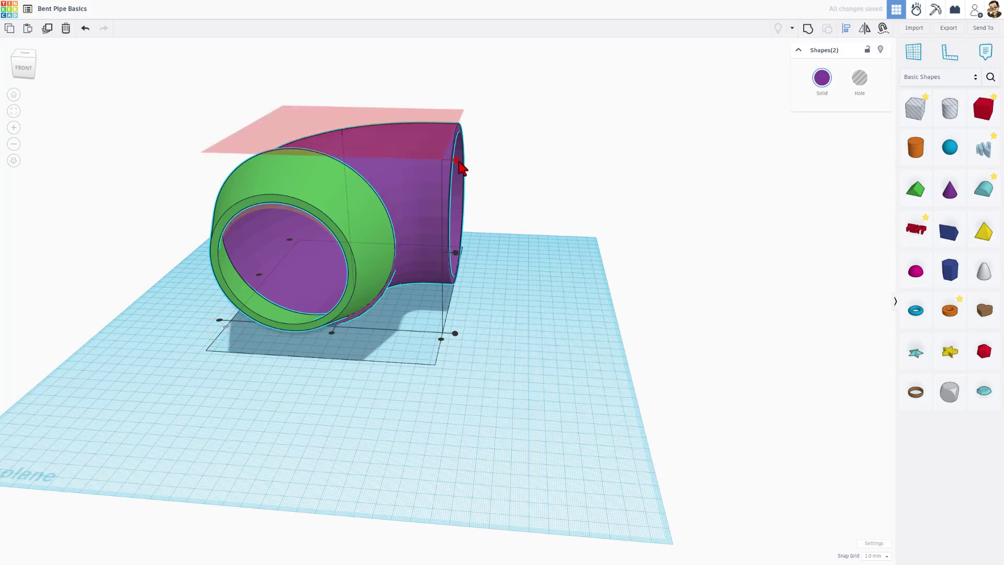
left_click(455, 338)
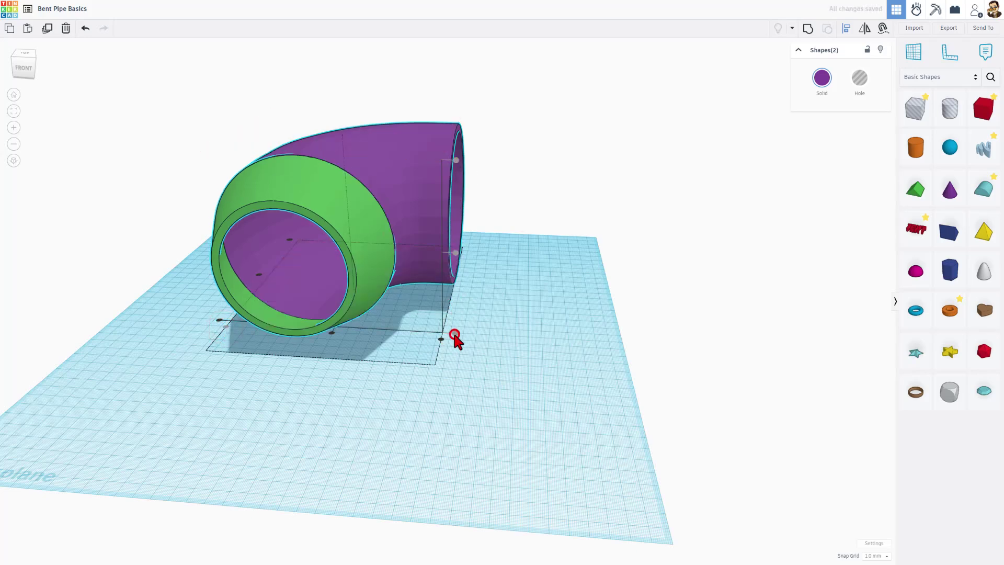
left_click(377, 351)
right_click_drag(397, 353, 350, 351)
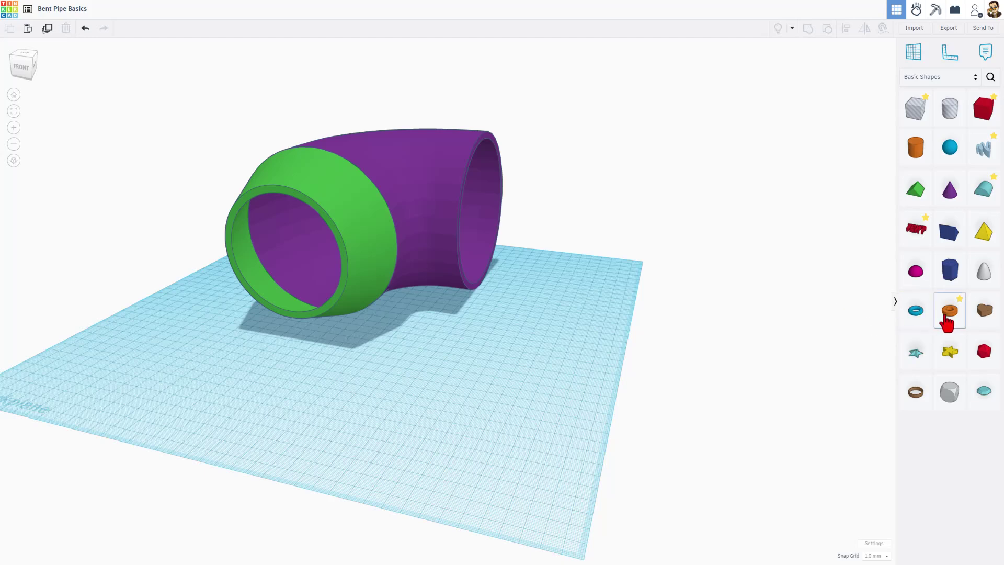
Step: Place a Tube in the green cone's opening with radius 50, wall thickness 5 and 64 sides
left_click_drag(947, 322, 385, 306)
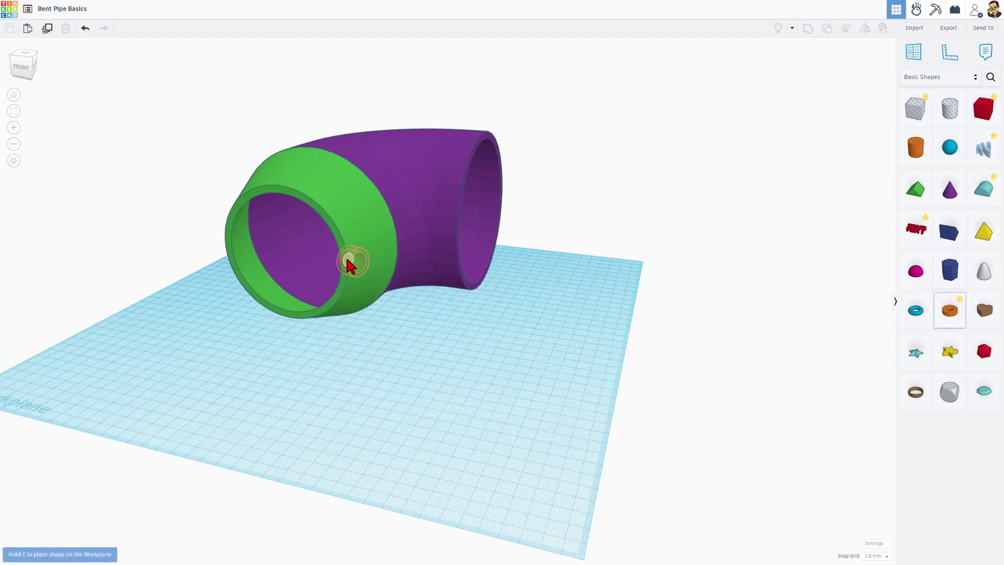
left_click_drag(343, 256, 340, 255)
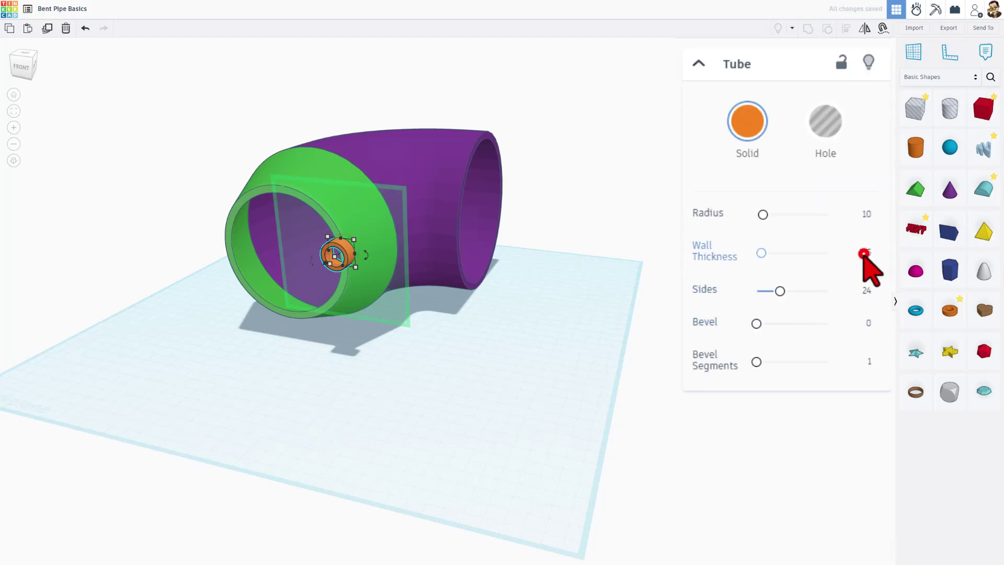
left_click(864, 254)
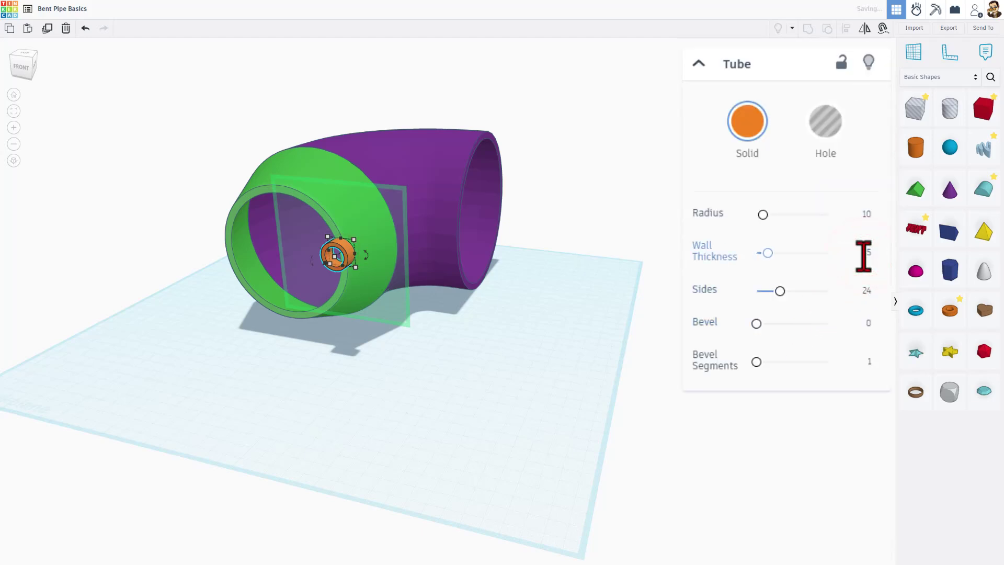
left_click(865, 215)
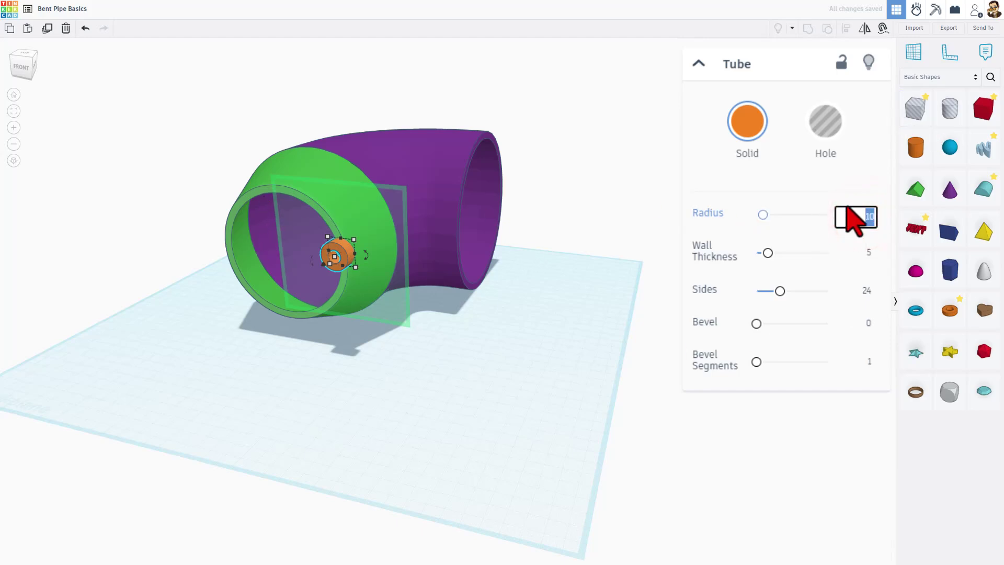
type("50")
key("Return")
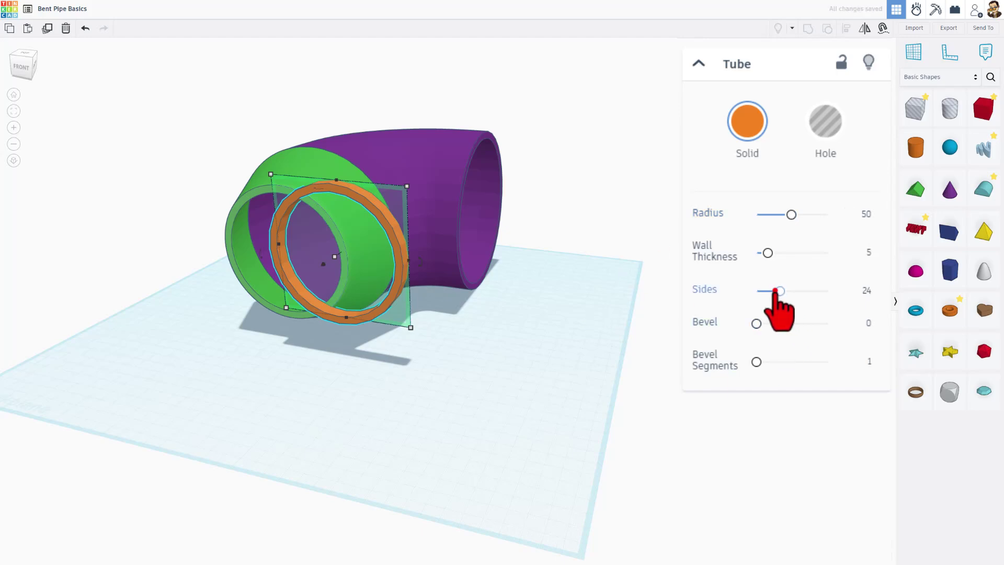
left_click_drag(780, 291, 867, 297)
Step: Lengthen the orange tube along the pipe's axis
right_click_drag(478, 321, 328, 256)
left_click_drag(334, 236, 302, 197)
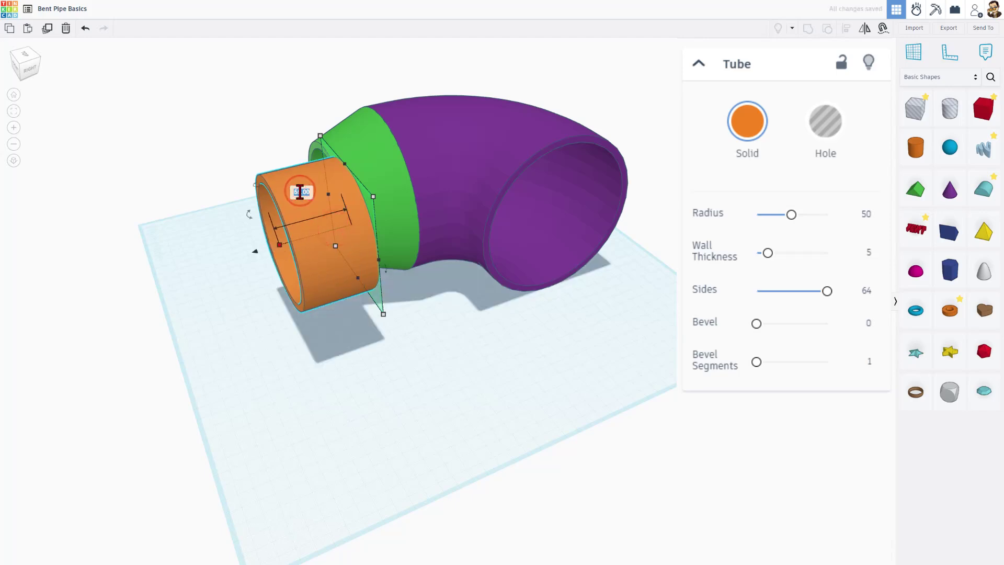
right_click_drag(273, 224, 376, 251)
Step: Centre-align the orange tube on the green cone adapter so both share one axis
left_click(375, 246, "shift")
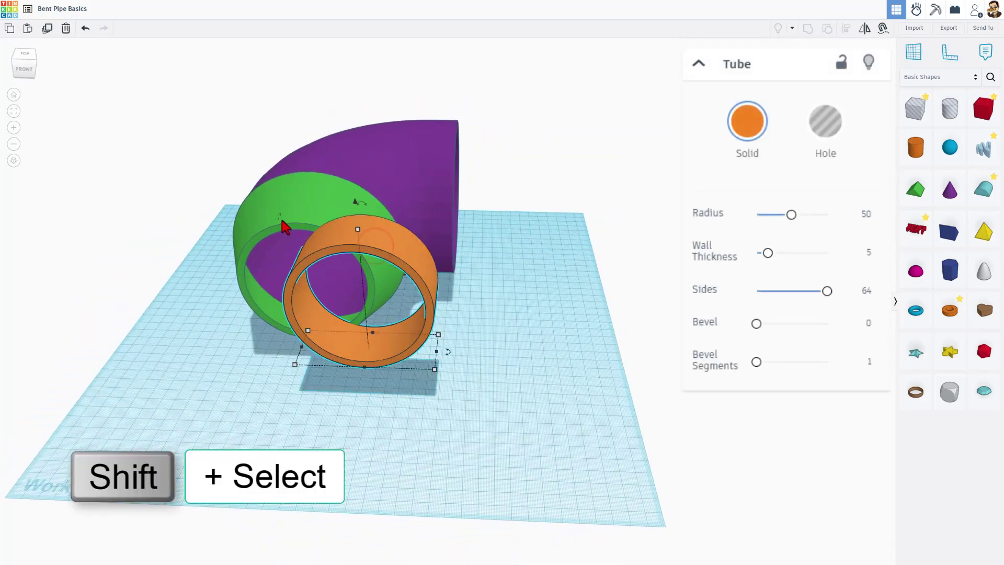
left_click(300, 204, "shift")
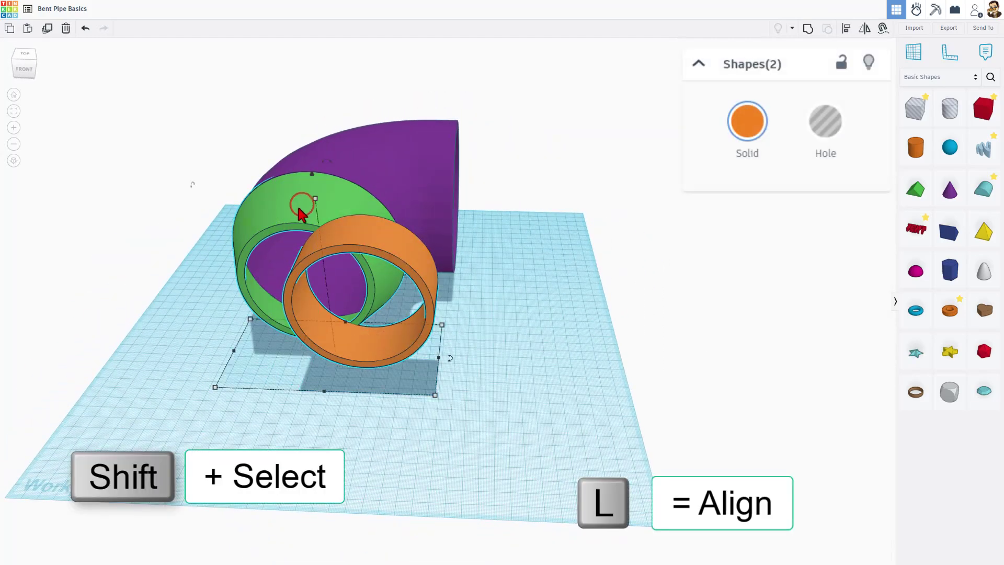
key("l")
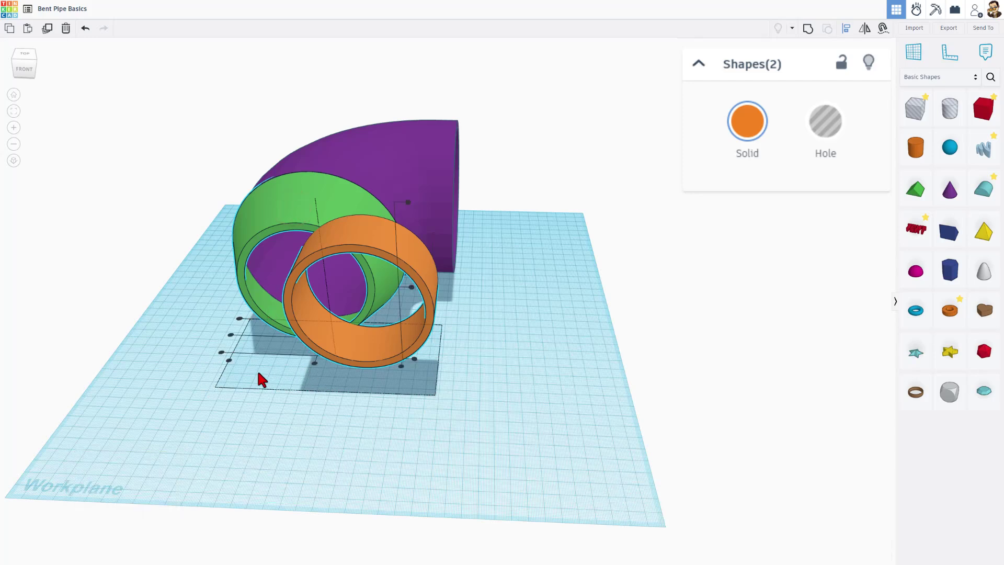
left_click(313, 364)
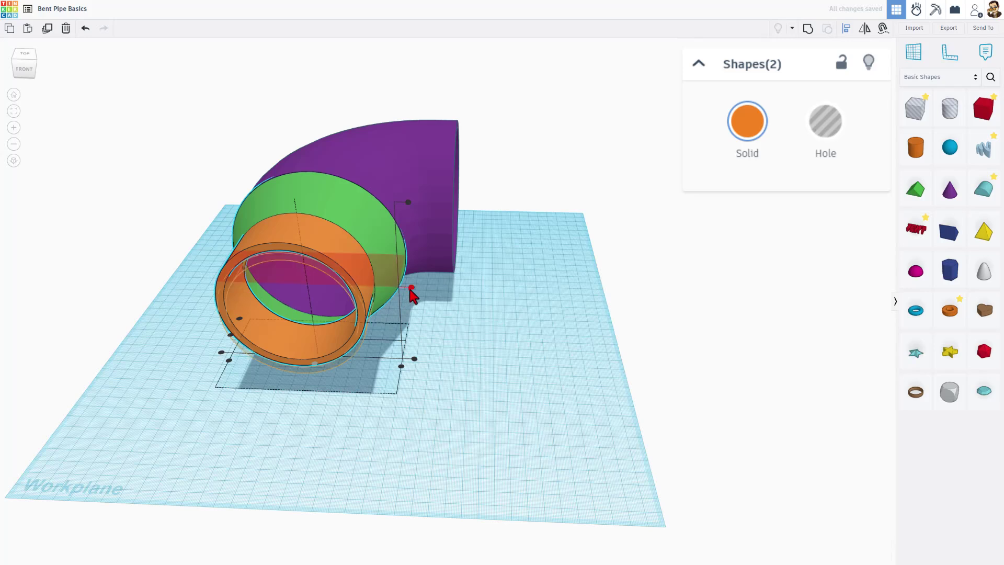
right_click_drag(520, 337, 388, 391)
left_click(387, 391)
right_click_drag(327, 320, 300, 231)
left_click(299, 221)
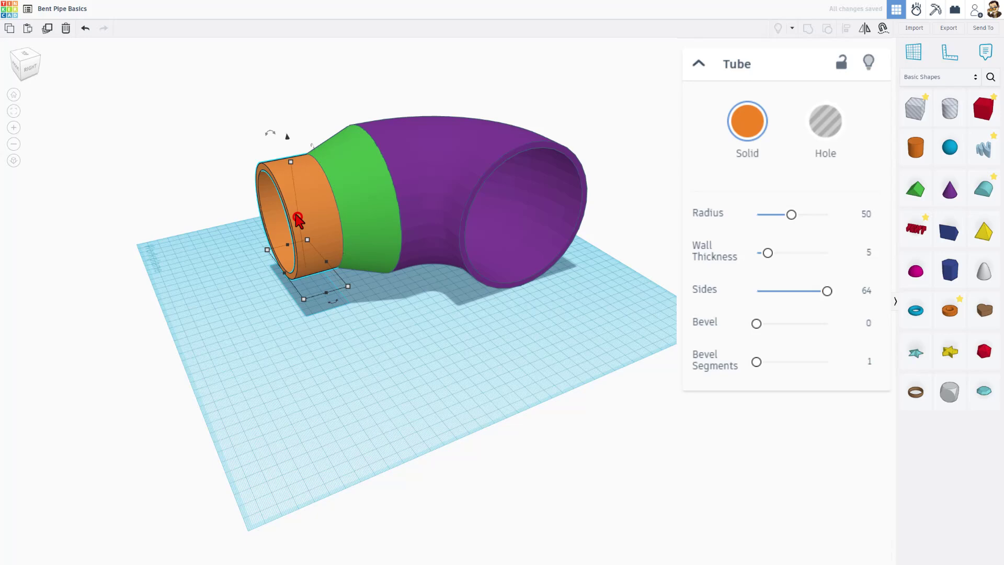
Step: Duplicate the orange tube, nudge the copy outward along the pipe, and bevel it 2
key("ctrl+d")
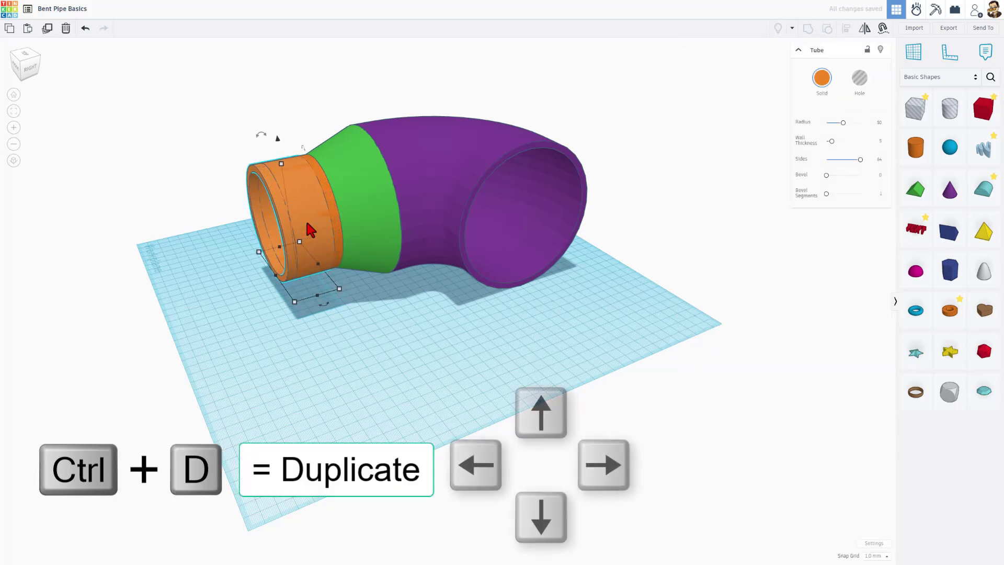
key("Left")
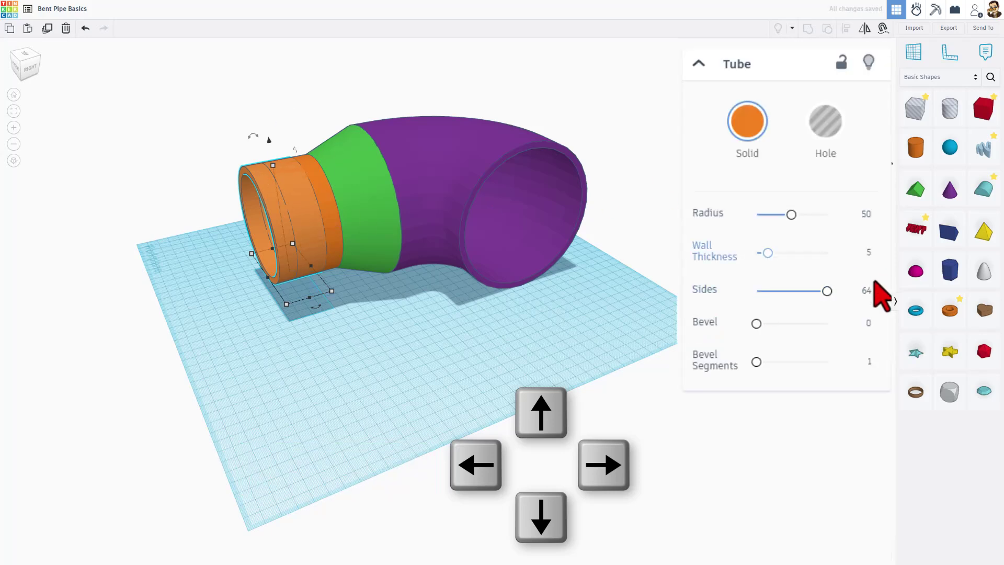
left_click(868, 323)
type("2")
key("Return")
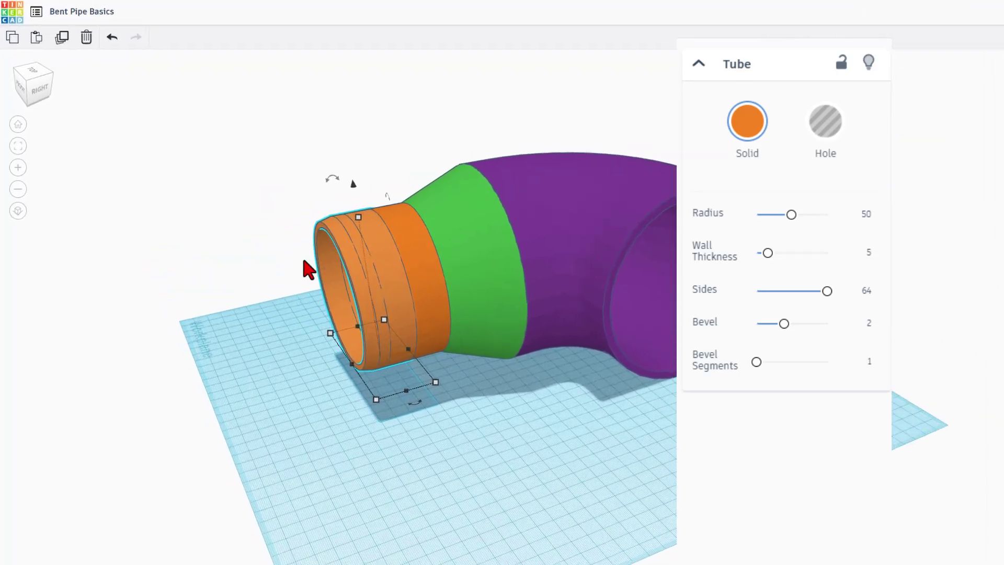
Step: Box-select both orange sleeve pieces together to combine them
left_click(304, 260)
right_click_drag(333, 236, 256, 212)
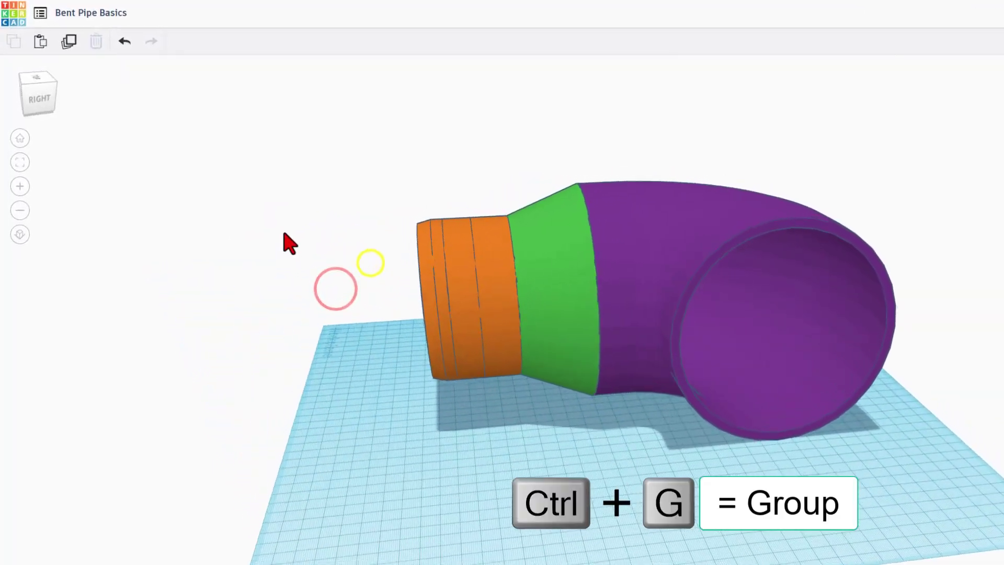
left_click_drag(281, 179, 421, 259)
left_click_drag(469, 288, 469, 289)
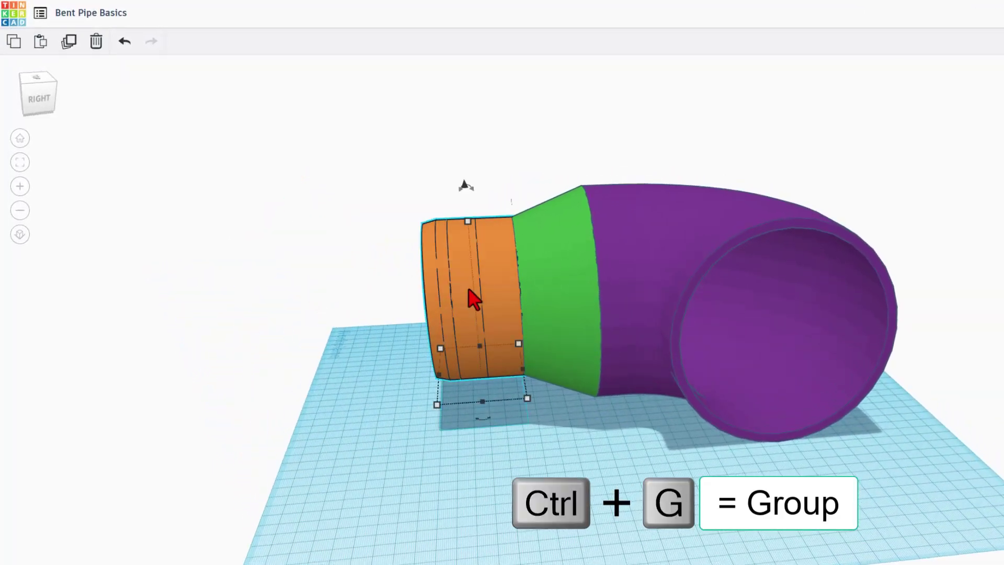
right_click_drag(424, 347, 377, 366)
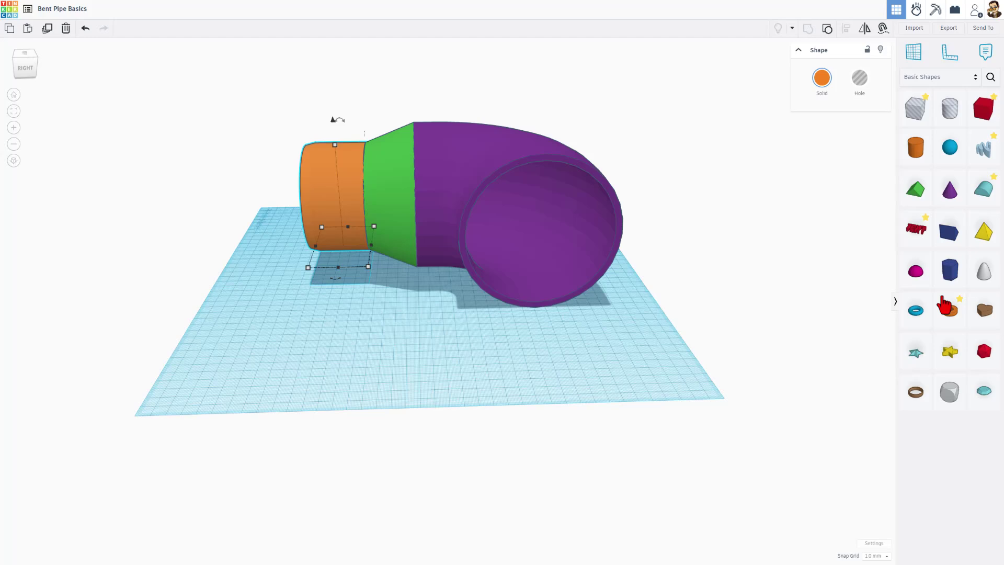
Step: Drop a tube over the pipe, then delete the misplaced small tube
key("Escape")
left_click_drag(950, 310, 598, 183)
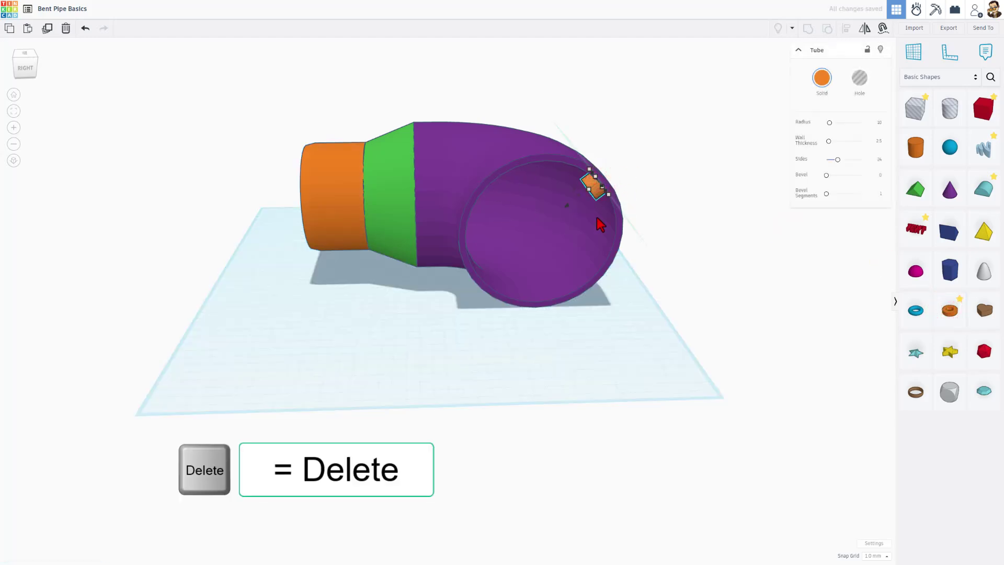
left_click(590, 195)
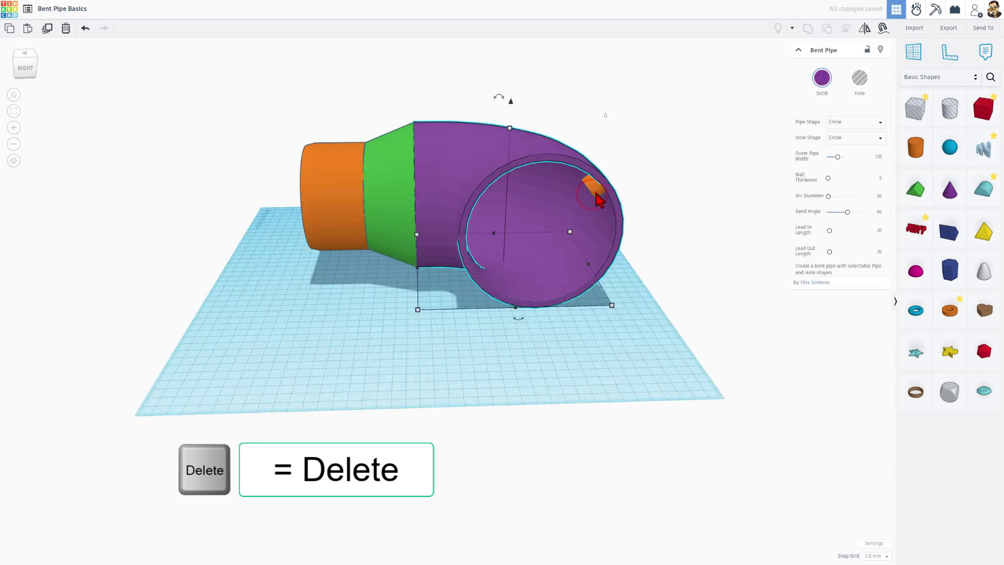
left_click(595, 190)
key("Delete")
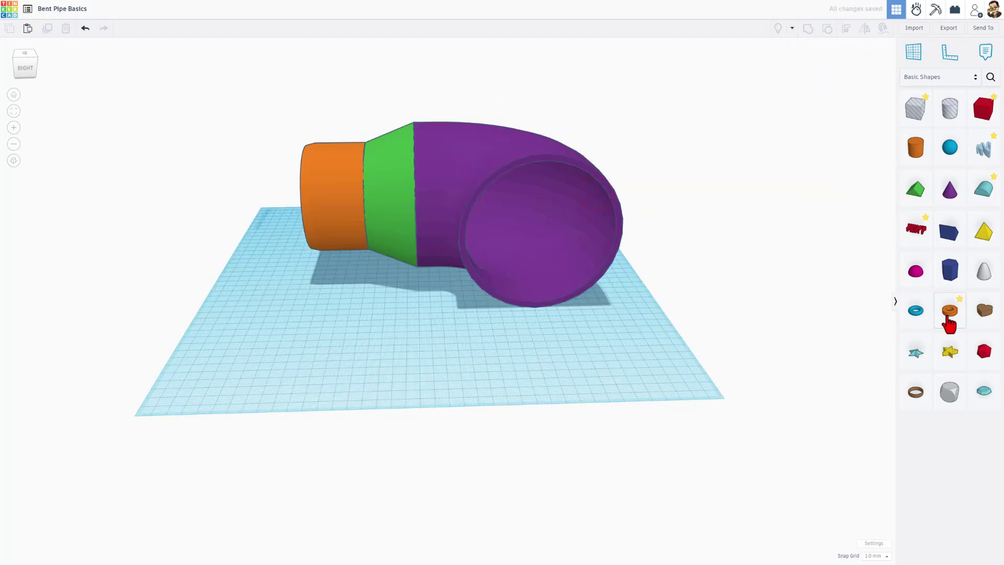
Step: Place a new tube at the pipe's open end with radius 67.5, wall 5, 64 sides
left_click_drag(949, 322, 622, 230)
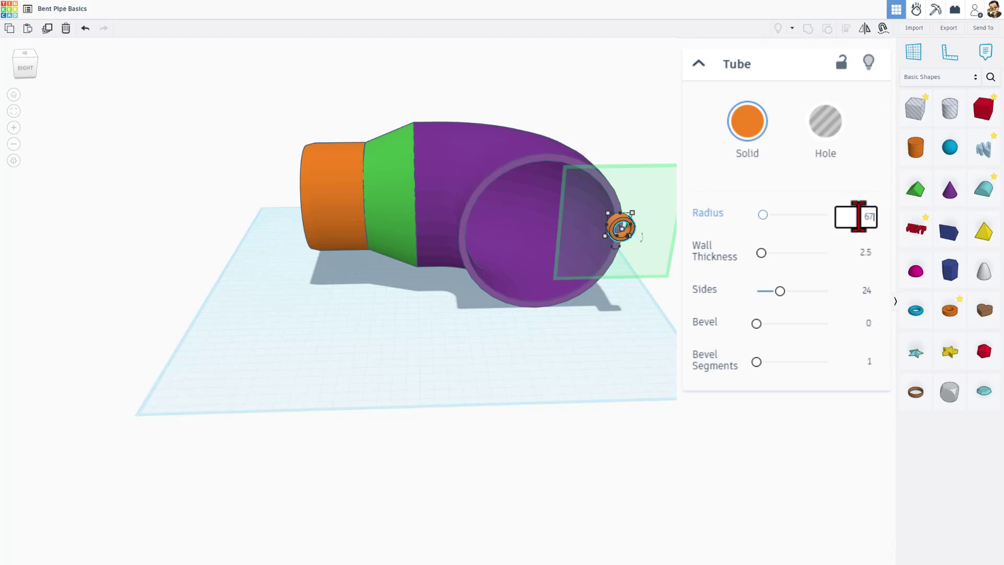
key("Return")
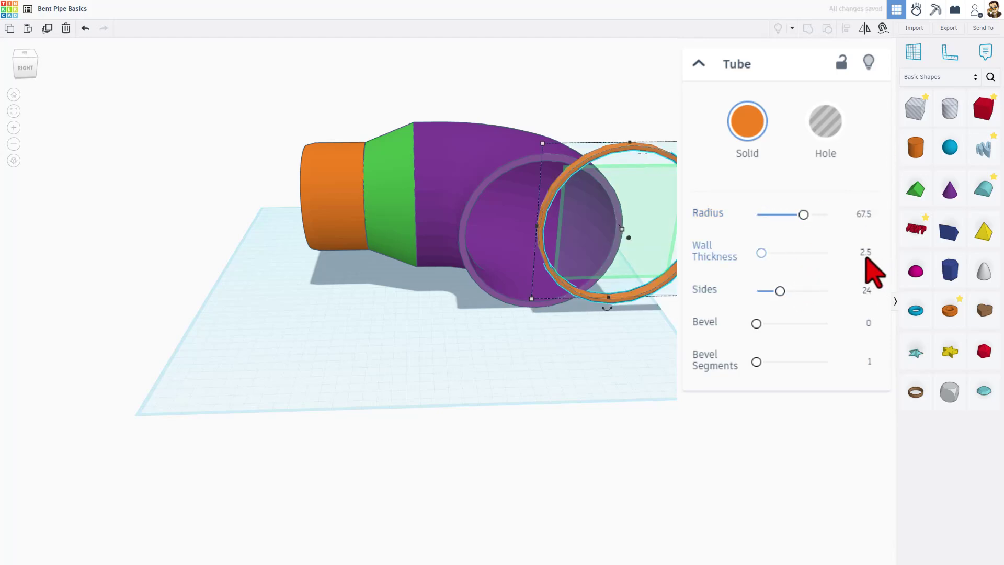
type("5")
key("Return")
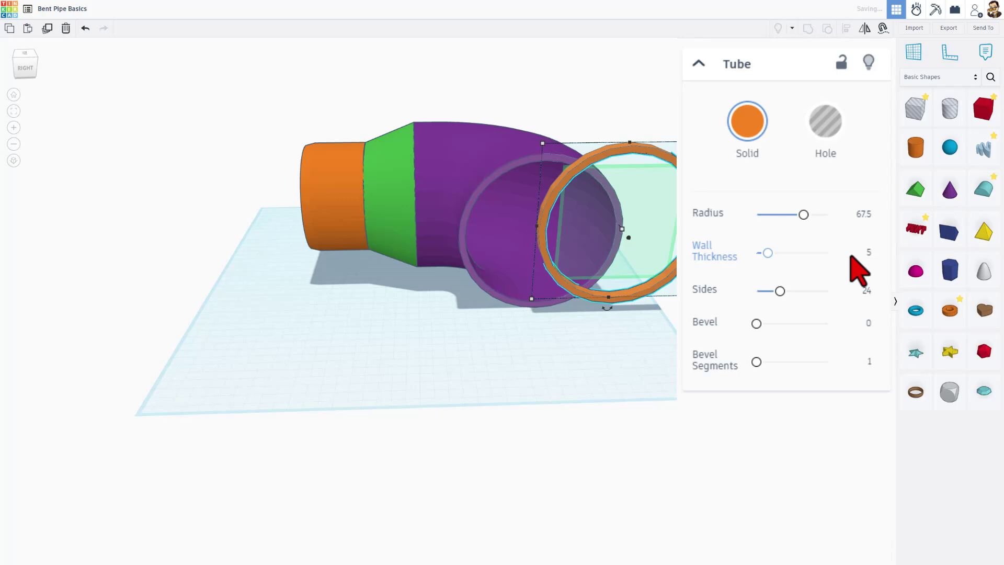
left_click_drag(780, 291, 853, 305)
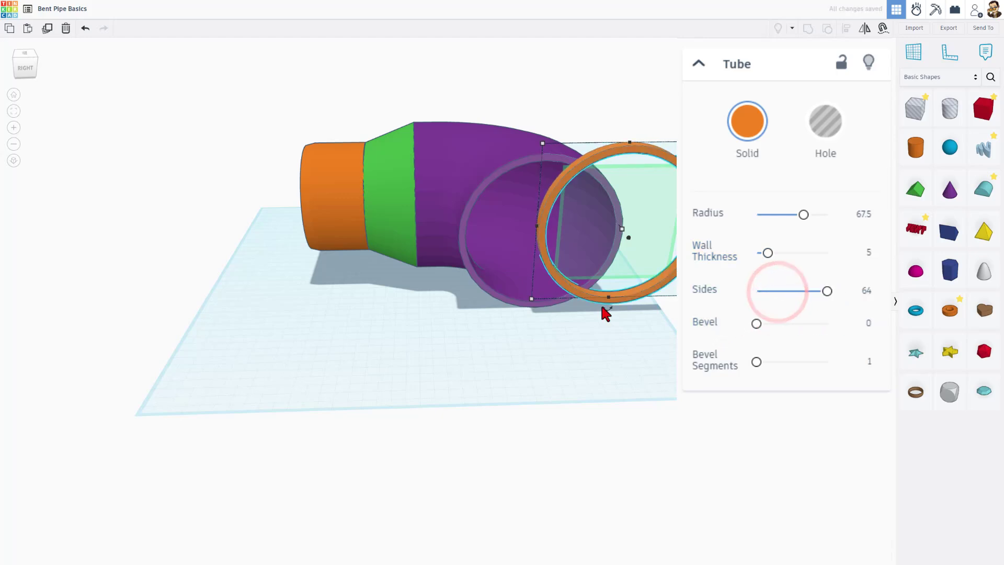
Step: Reset the workplane and align the tube to the pipe's opening, centred and top-aligned
key("w")
left_click(533, 360)
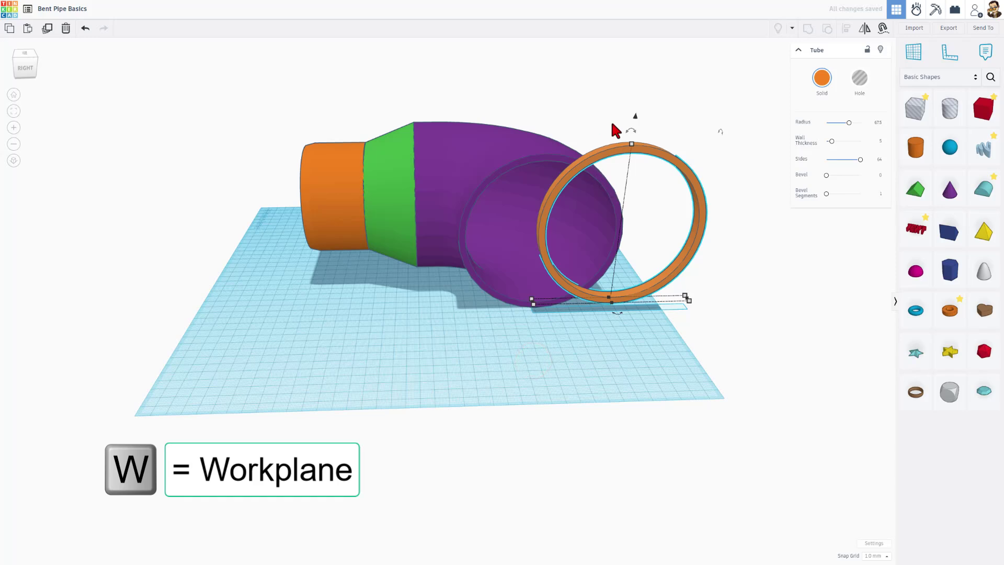
left_click(575, 177, "shift")
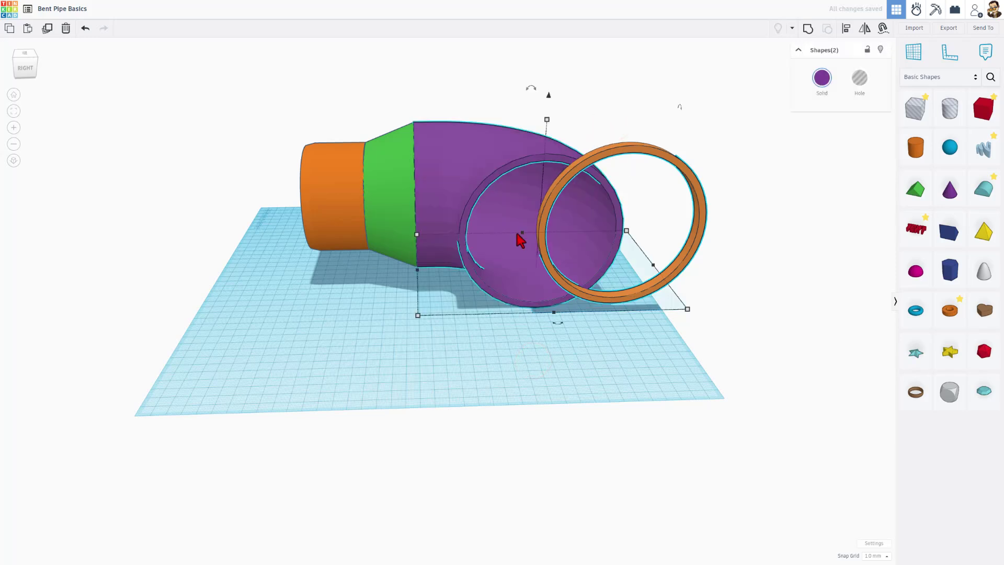
key("l")
left_click(494, 292)
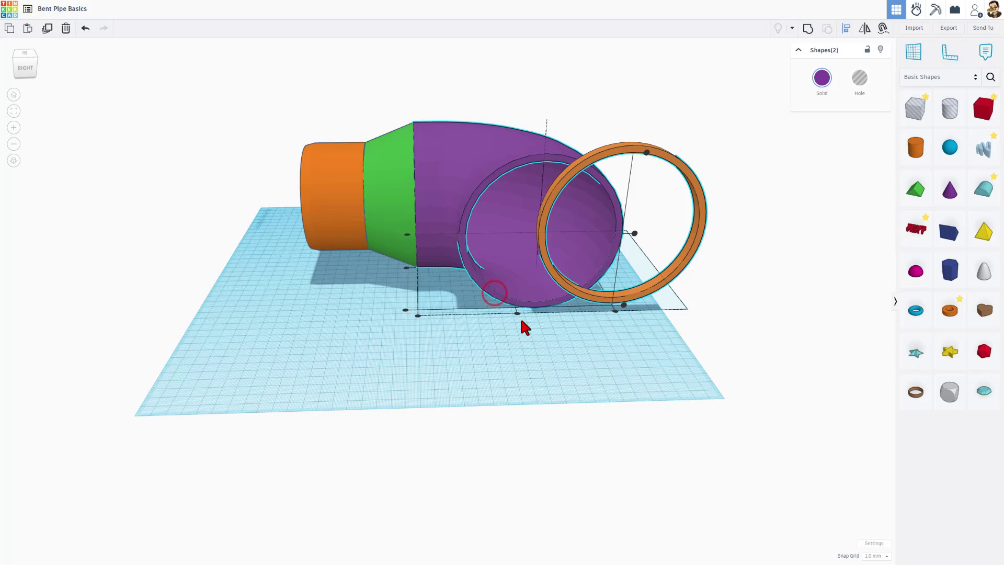
left_click(613, 310)
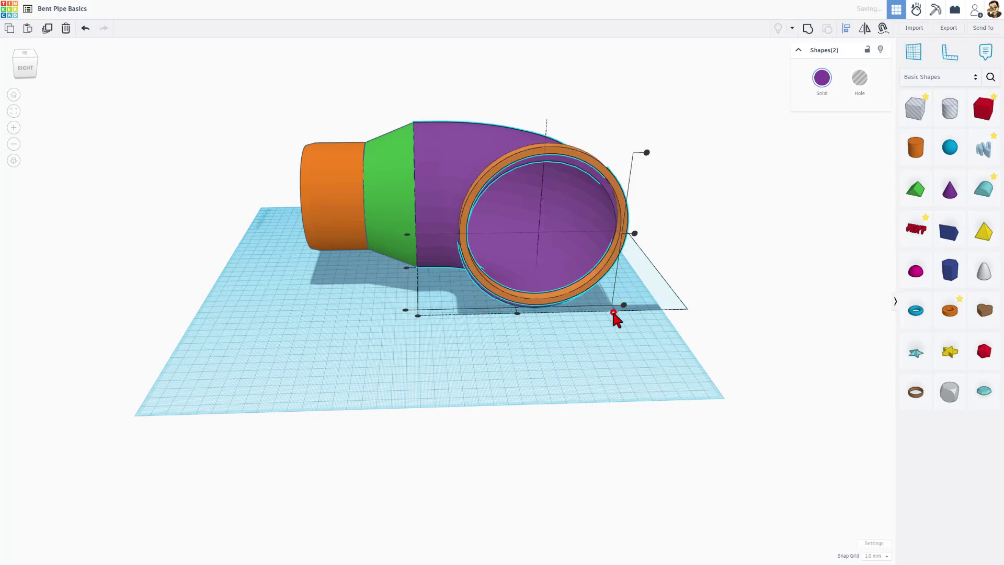
left_click(647, 152)
Step: Lengthen the orange tube to 44 mm and nudge it slightly onto the pipe end
right_click_drag(714, 290, 444, 343)
left_click(440, 336)
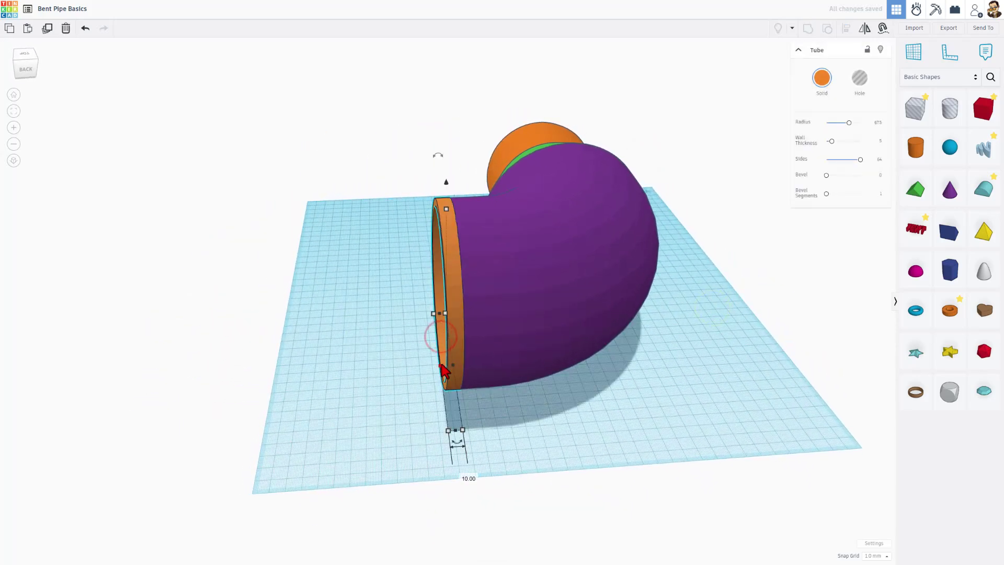
left_click_drag(441, 370, 418, 397)
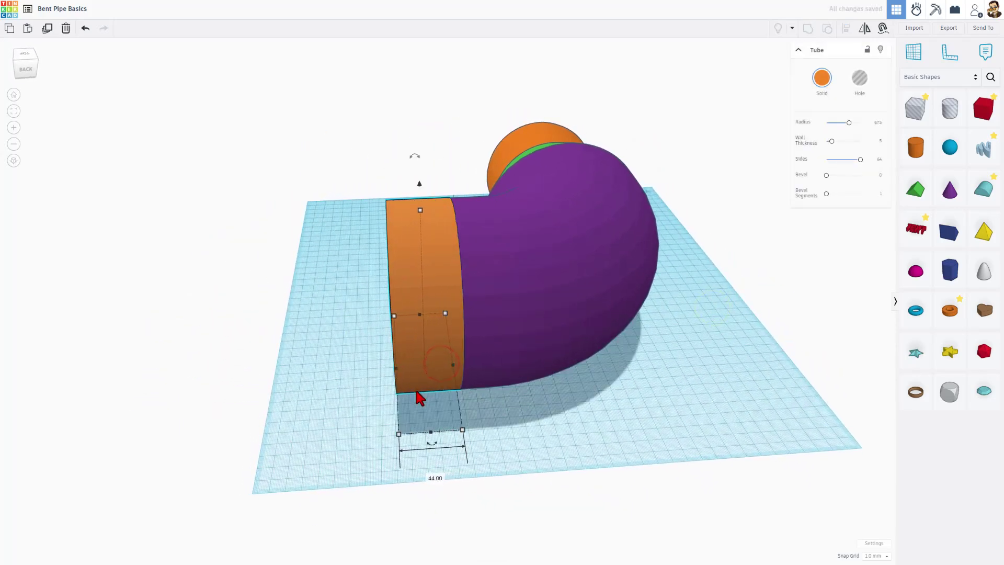
left_click(395, 418)
right_click_drag(395, 419, 584, 287)
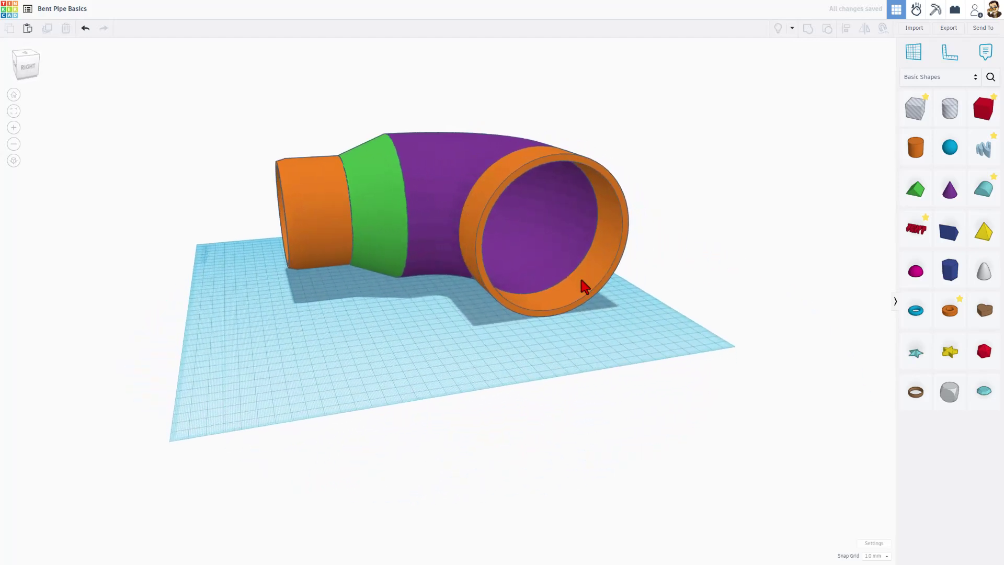
right_click_drag(544, 254, 359, 139)
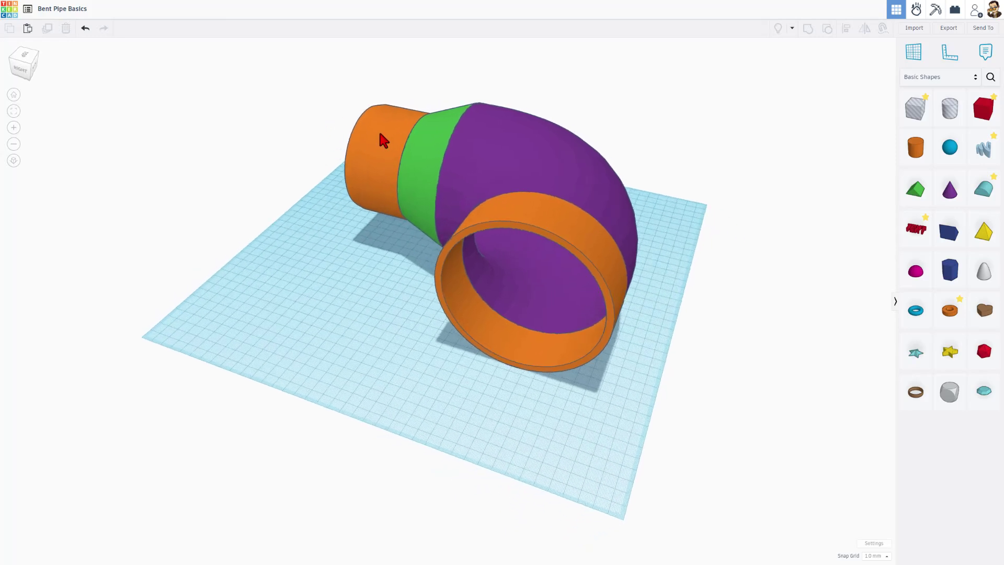
right_click_drag(371, 188, 268, 174)
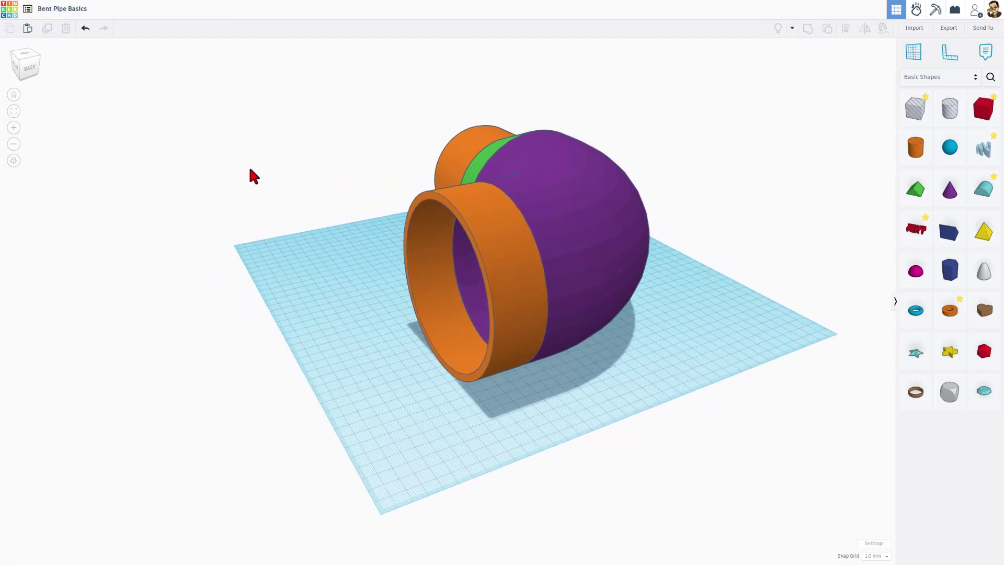
left_click(446, 361)
left_click_drag(446, 361, 428, 381)
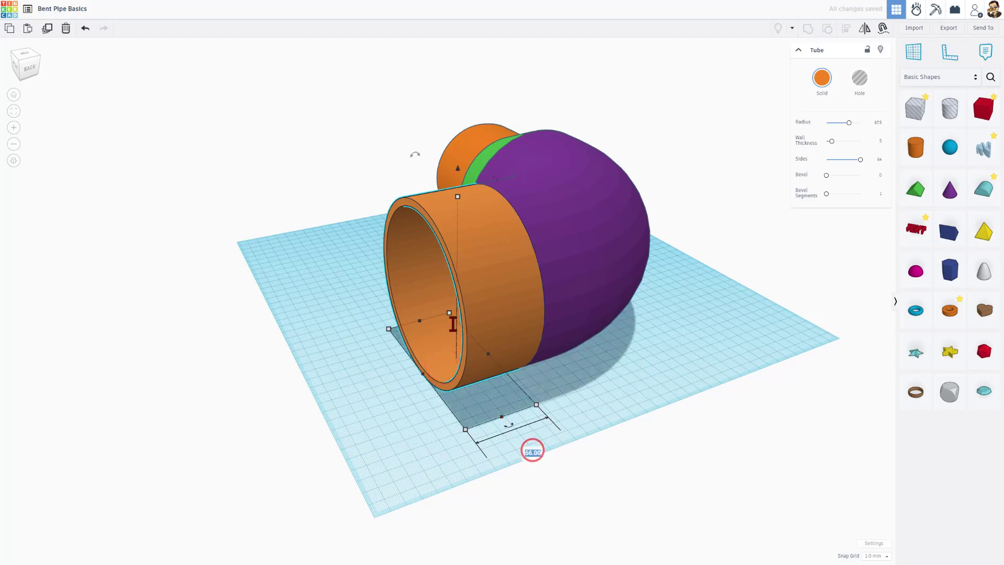
right_click_drag(453, 324, 483, 238)
Step: Undo the last change, duplicate the green cone, shift it down and rotate it 22.5°
key("ctrl+z")
key("ctrl+d")
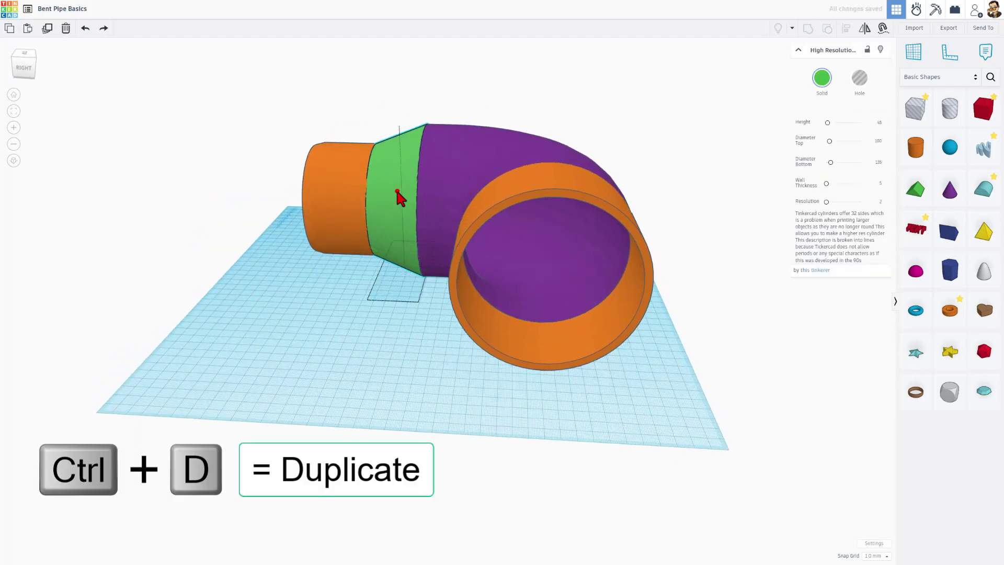
left_click(396, 192)
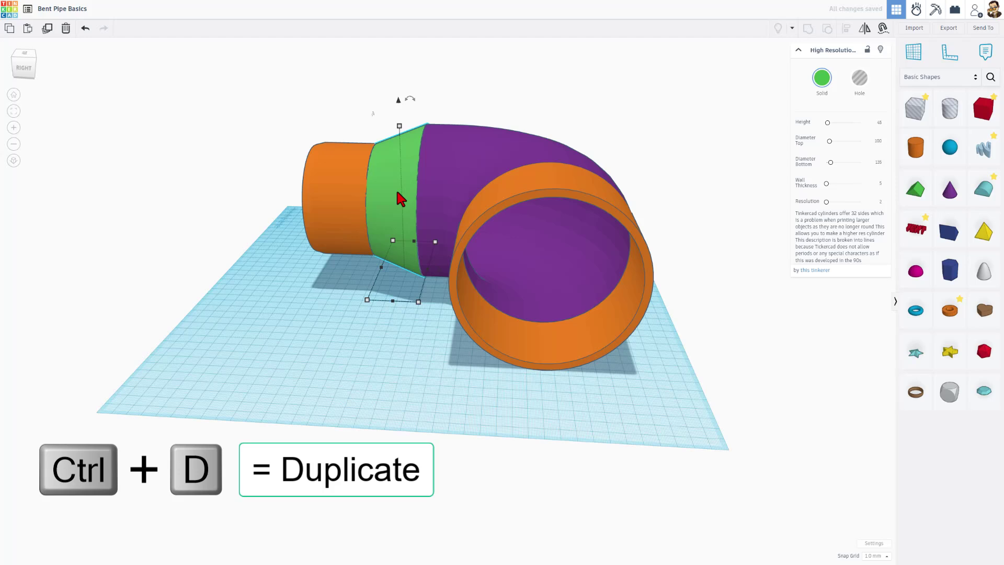
key("shift+Down")
key("shift+Down")
key("shift+Down")
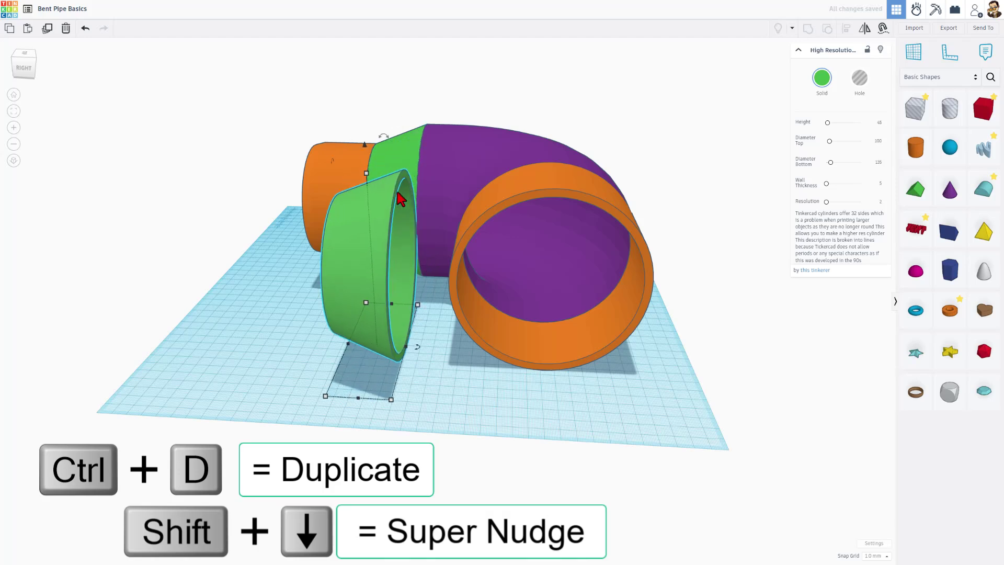
left_click_drag(417, 347, 370, 364)
Step: Move the cone copy to the orange sleeve's end and select both together
left_click_drag(353, 321, 525, 355)
right_click_drag(525, 355, 308, 316)
left_click(292, 219)
left_click_drag(268, 141, 390, 253)
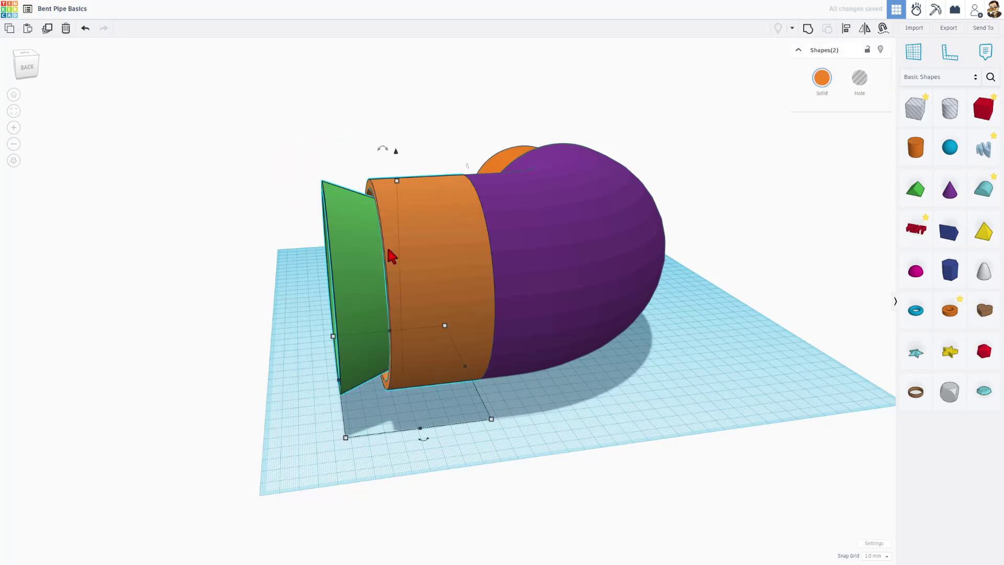
right_click_drag(399, 258, 632, 338)
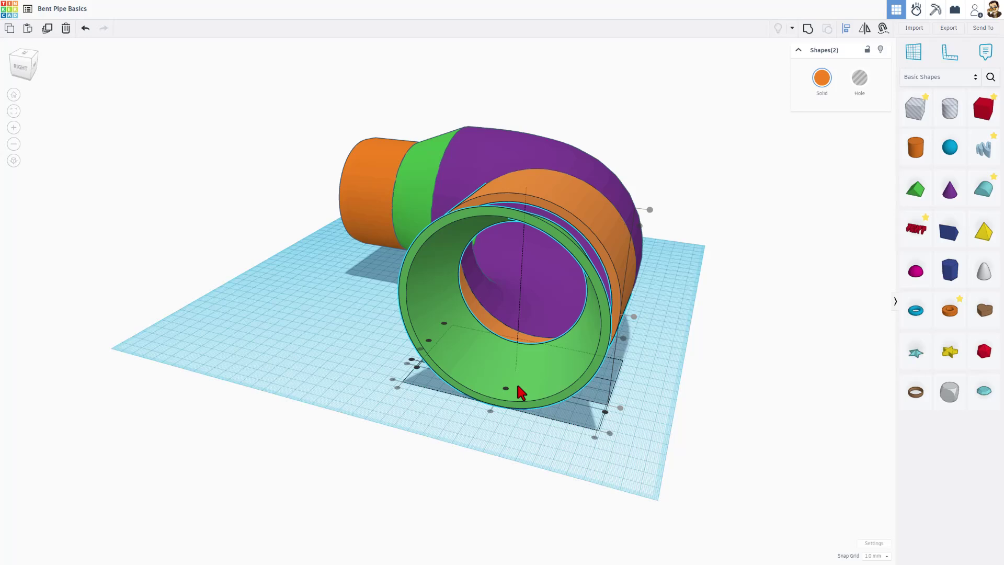
left_click_drag(503, 388, 565, 411)
right_click_drag(565, 411, 484, 351)
Step: Make the green cone copy a hole with top diameter 120 and bottom diameter 130
left_click(431, 276)
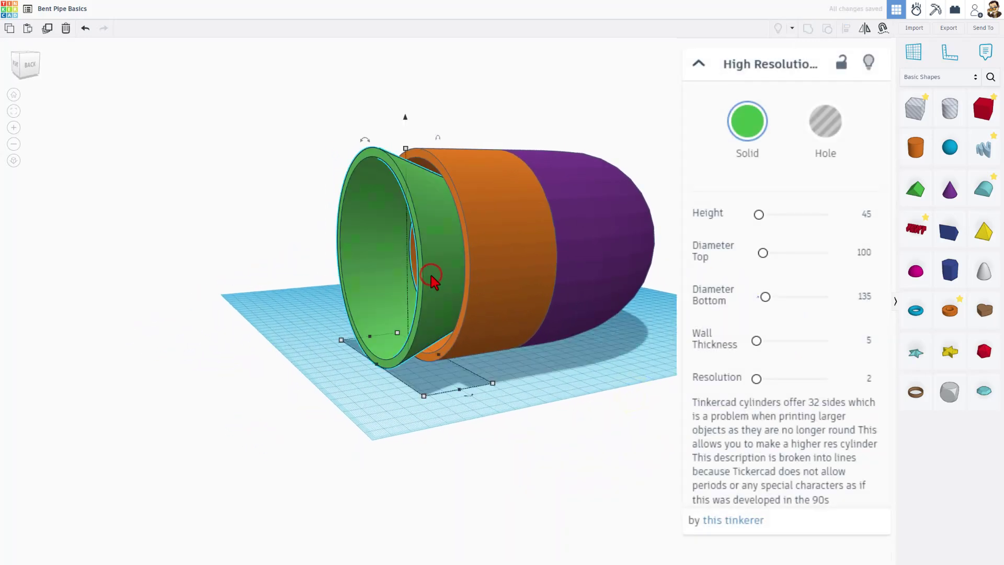
right_click_drag(445, 291, 454, 254)
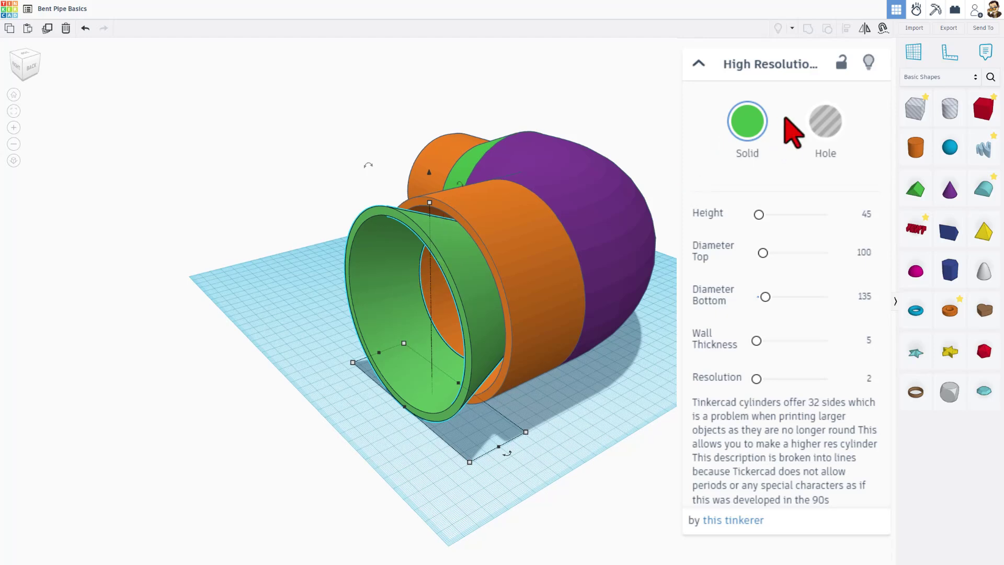
left_click(824, 120)
right_click_drag(531, 276, 510, 266)
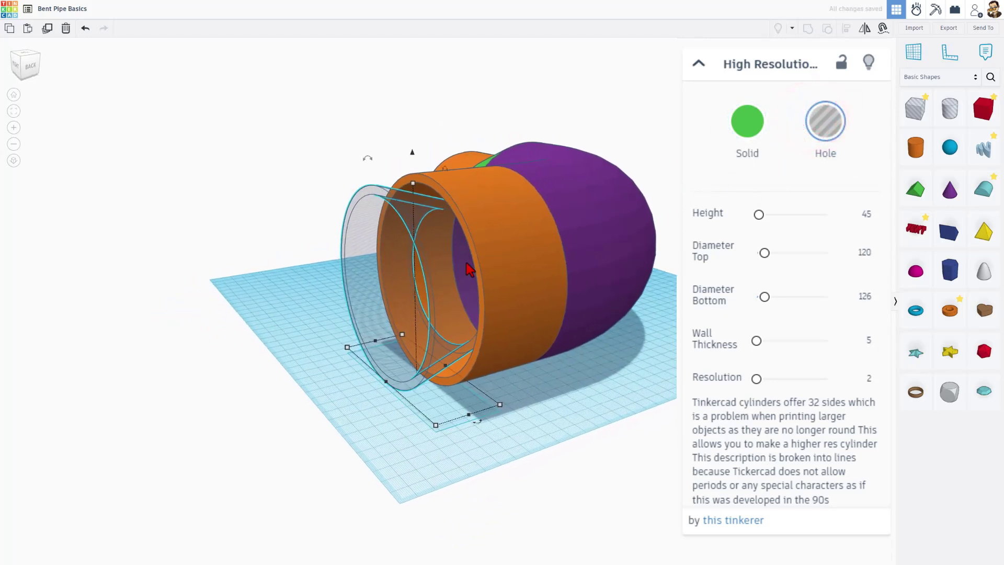
right_click_drag(452, 266, 453, 270)
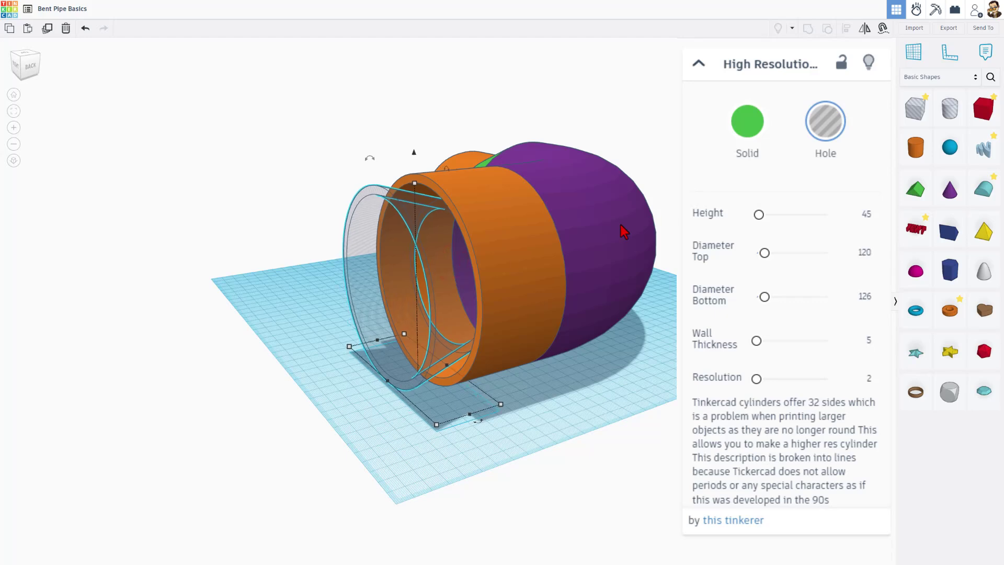
left_click(851, 299)
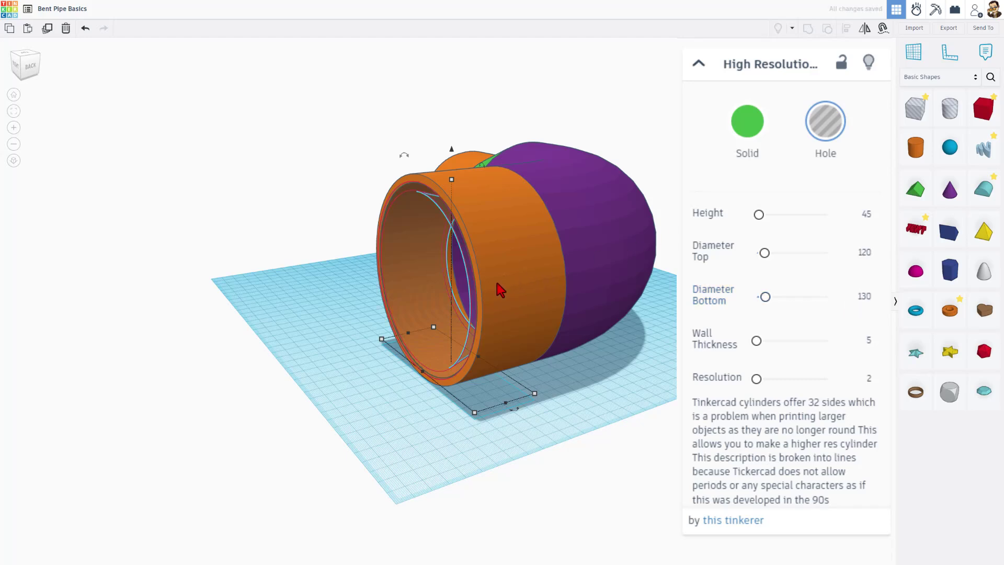
right_click_drag(507, 282, 445, 282)
Step: Group the cone hole with the bent-end orange sleeve and inspect its tapered interior
key("ctrl+g")
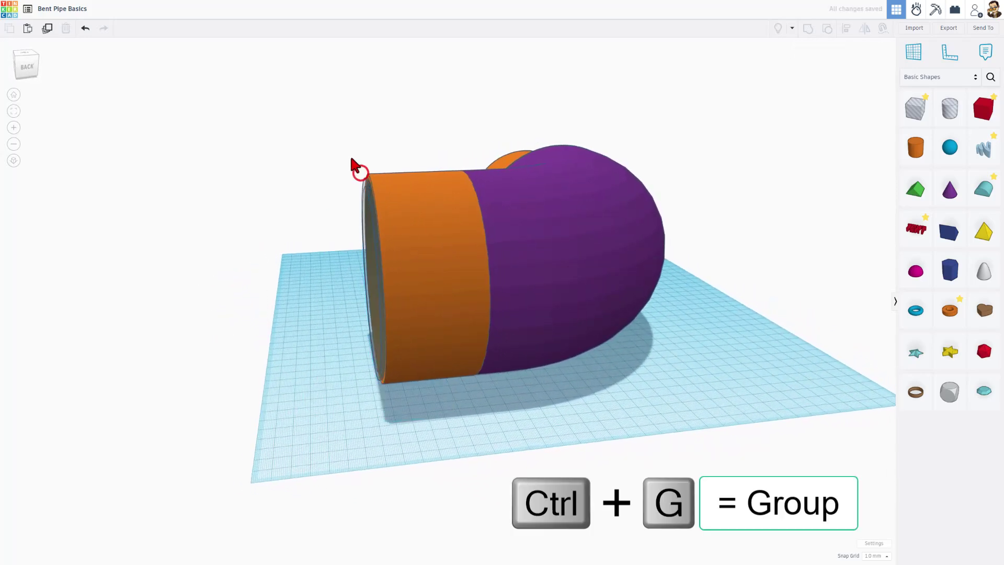
left_click_drag(350, 154, 410, 243)
key("ctrl+g")
right_click_drag(340, 287, 652, 278)
scroll(459, 285, "up", 3)
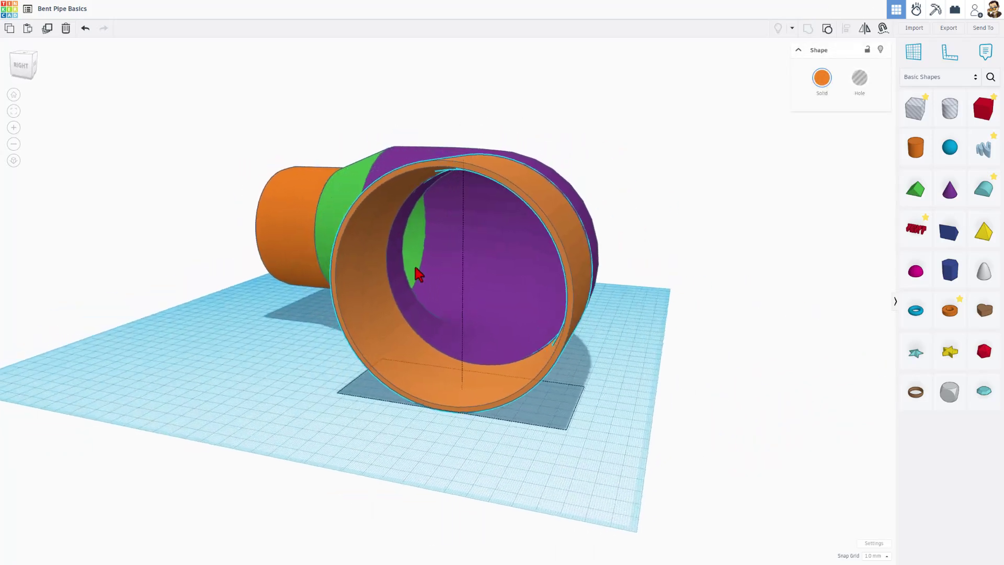
right_click_drag(430, 280, 399, 297)
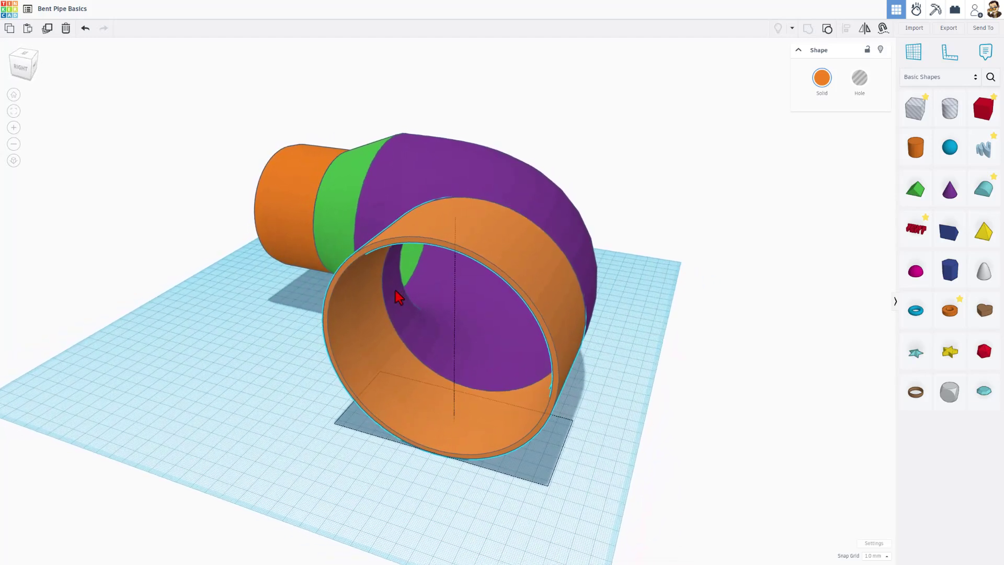
right_click_drag(598, 311, 703, 287)
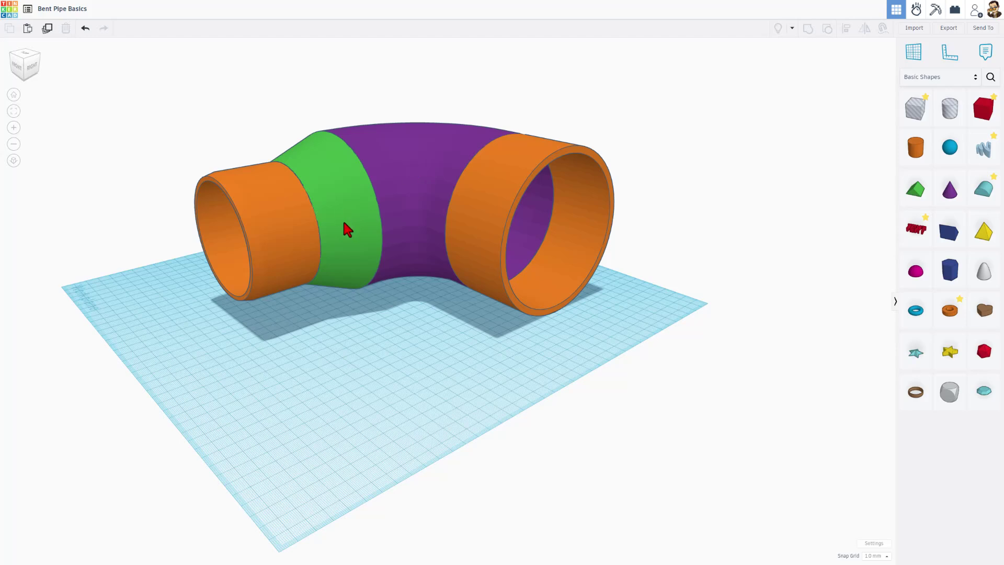
mouse_move(392, 376)
right_mouse_down()
mouse_move(480, 394)
mouse_move(513, 383)
mouse_move(516, 369)
mouse_move(386, 383)
mouse_move(396, 386)
right_mouse_up()
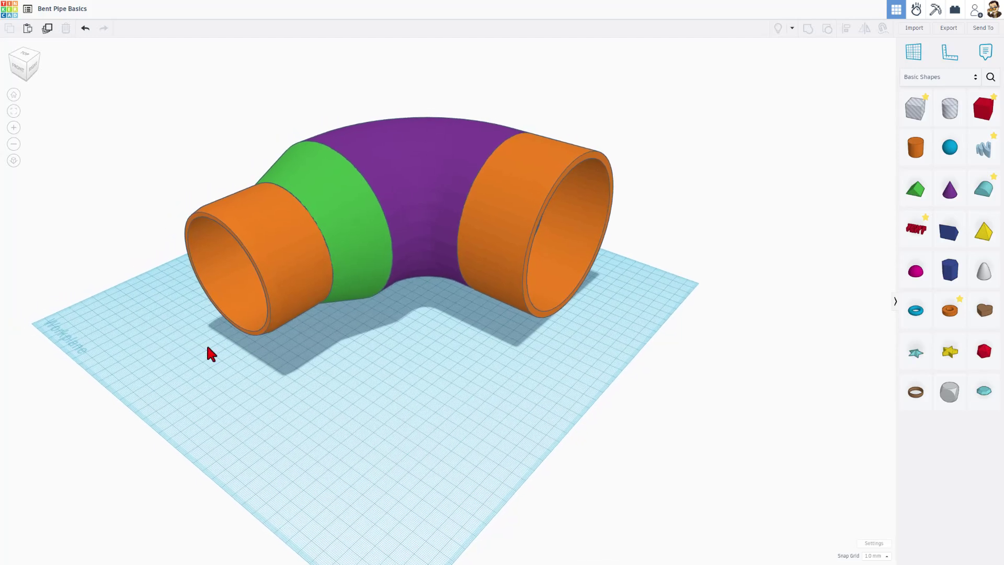